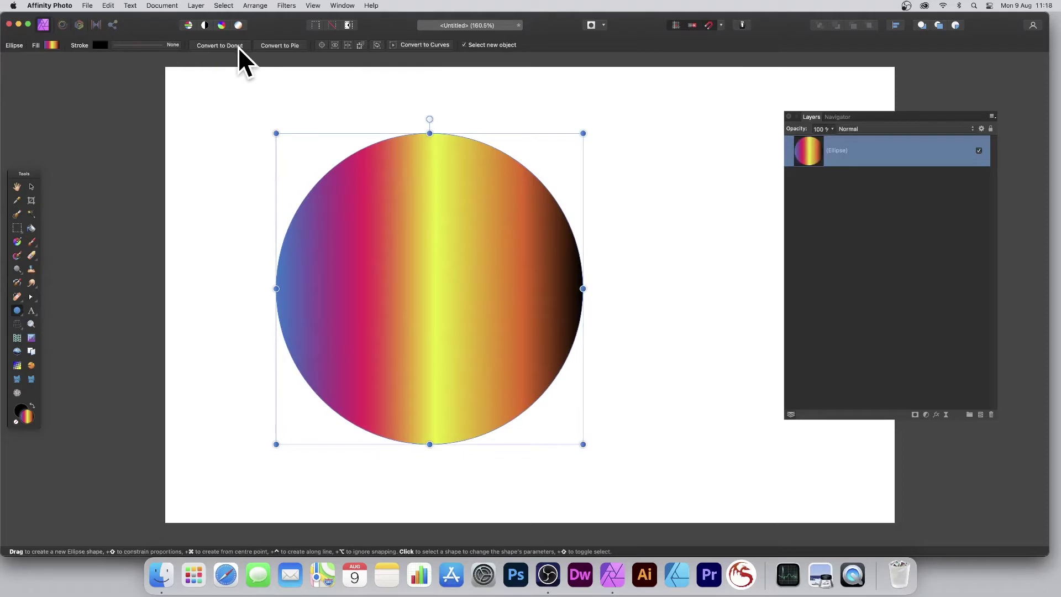
# - Rasterise the gradient ellipse into a pixel layer and move it slightly up and toward the canvas's left side
pyautogui.click(196, 6)
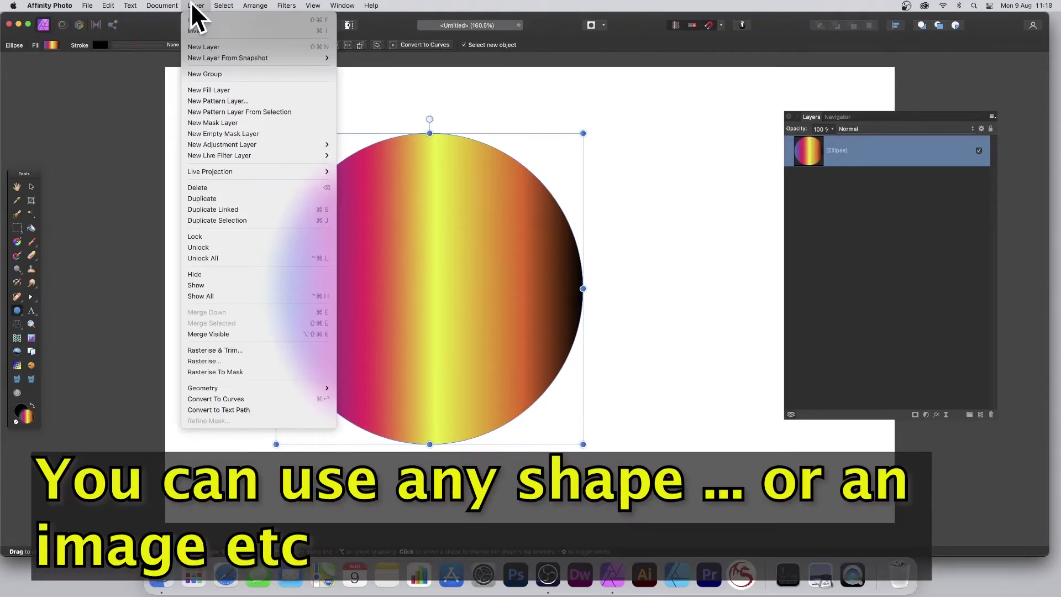
pyautogui.click(221, 360)
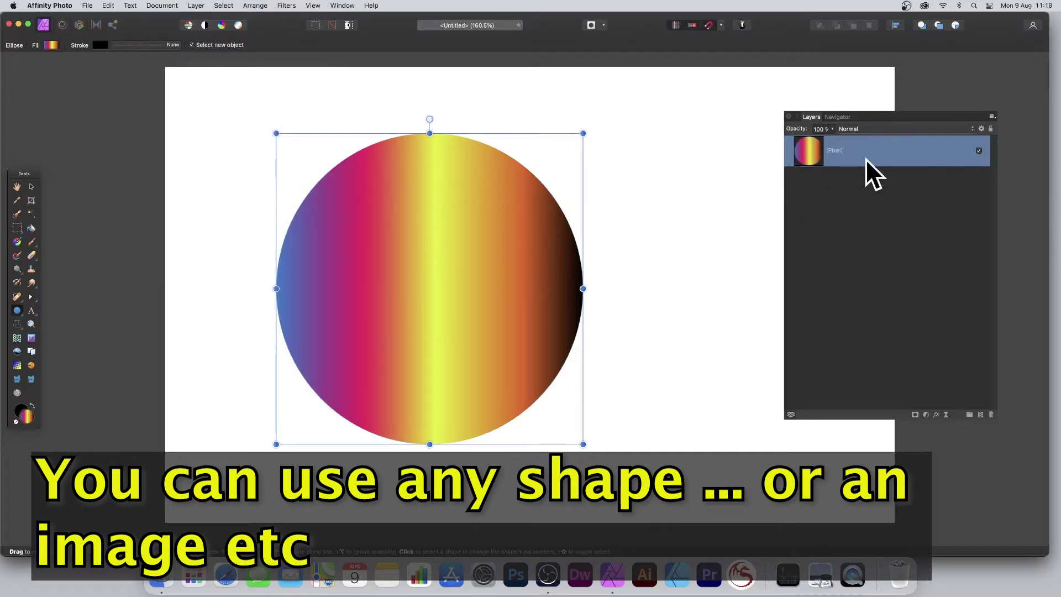
pyautogui.click(31, 187)
pyautogui.moveTo(403, 244); pyautogui.dragTo(330, 233)
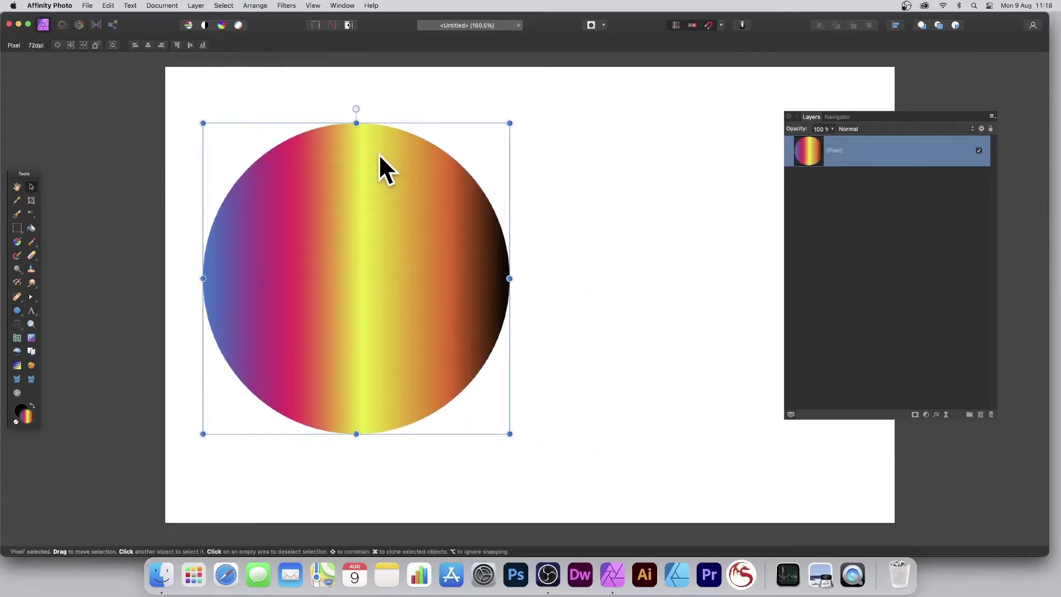
# - Create two linked duplicates of the circle, offsetting each one rightward so that all three overlap in a row
pyautogui.click(197, 4)
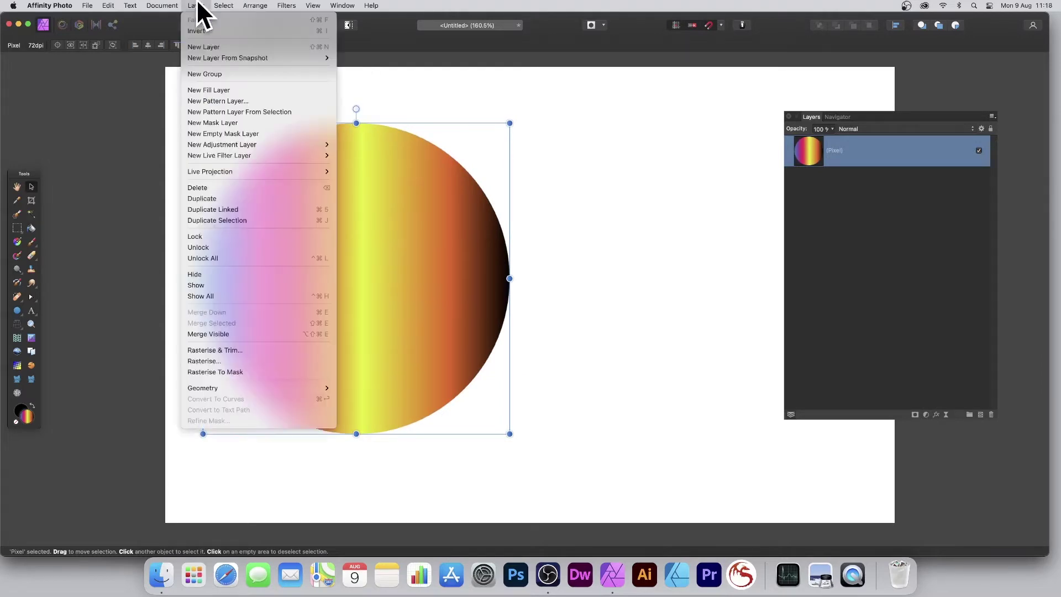
pyautogui.click(217, 205)
pyautogui.moveTo(359, 219); pyautogui.dragTo(453, 218)
pyautogui.click(196, 5)
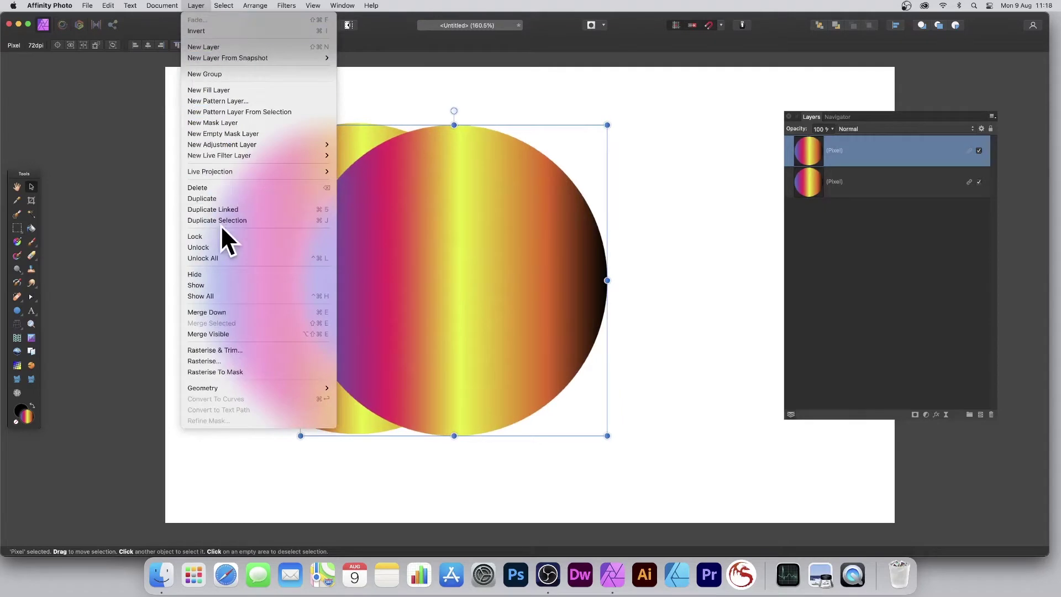
pyautogui.click(229, 211)
pyautogui.moveTo(427, 231); pyautogui.dragTo(525, 235)
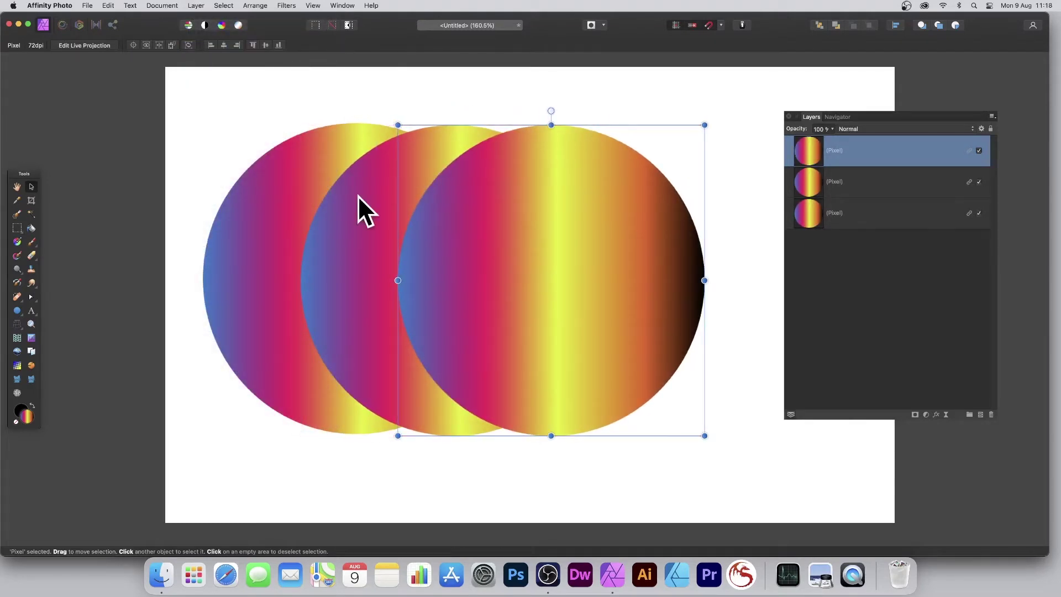
# - Try a Gaussian Blur layer effect with a 20.8 px radius on the topmost circle and turn it off again
pyautogui.click(936, 415)
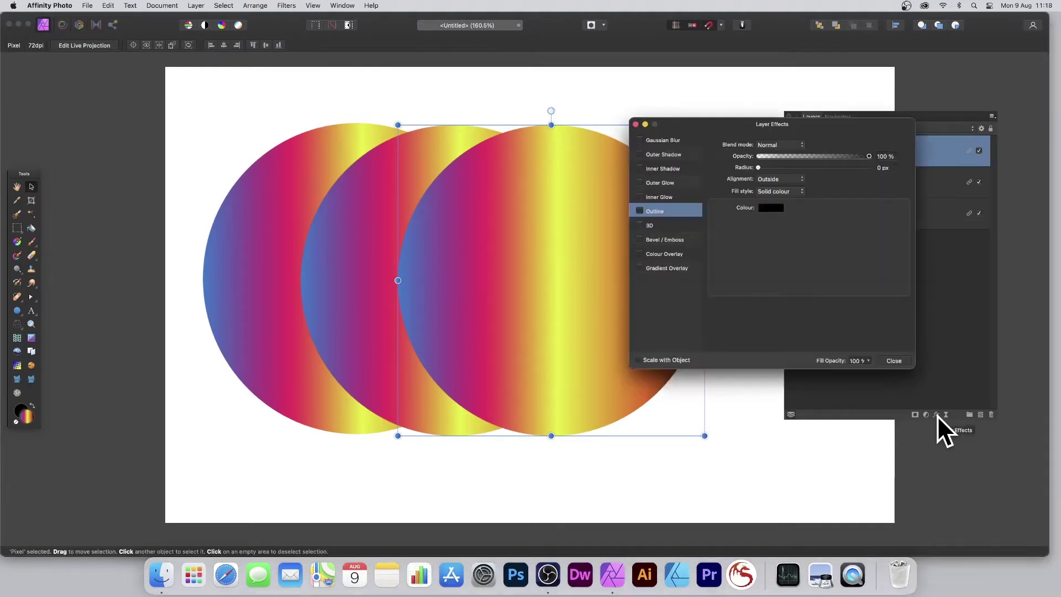
pyautogui.moveTo(661, 149); pyautogui.dragTo(676, 155)
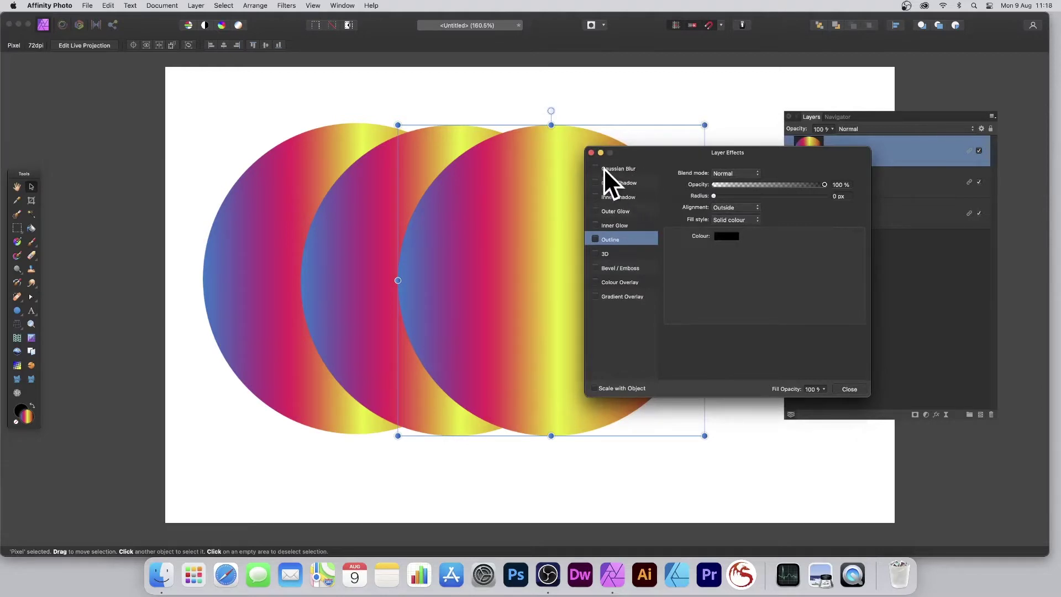
pyautogui.click(622, 169)
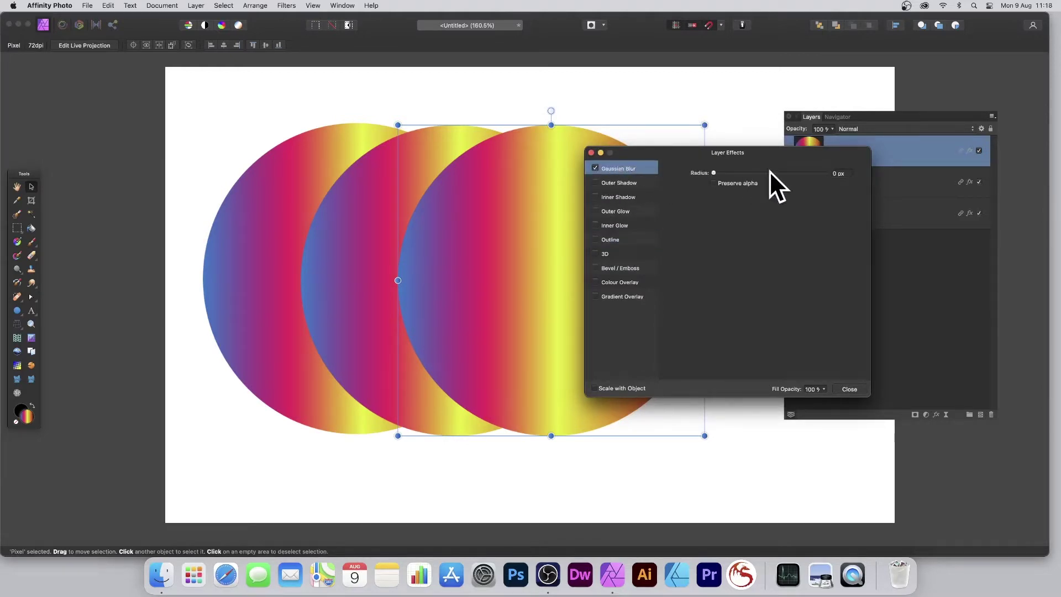
pyautogui.moveTo(721, 172); pyautogui.dragTo(775, 176)
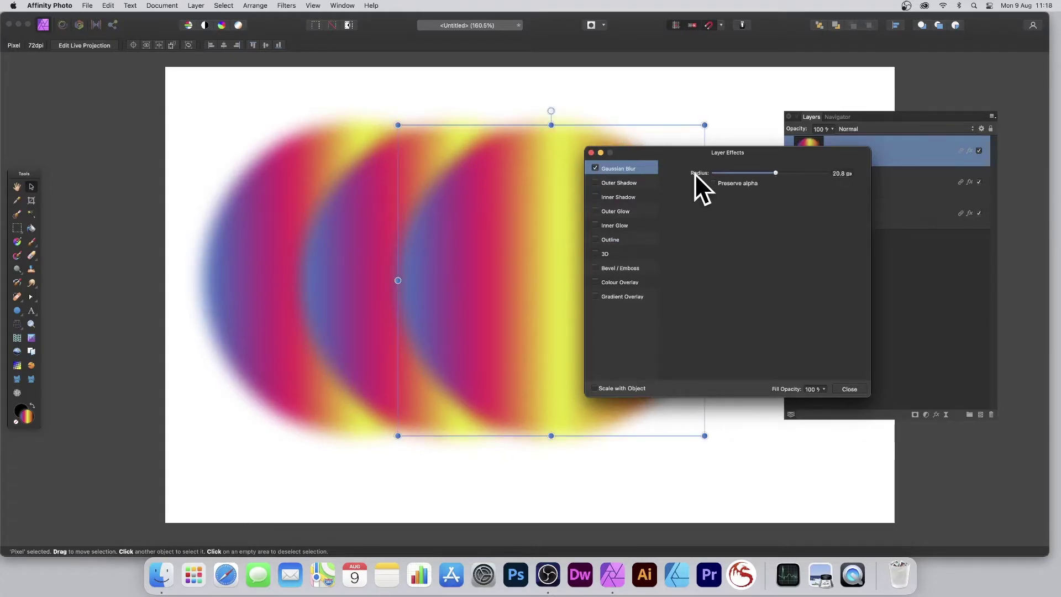
pyautogui.click(595, 168)
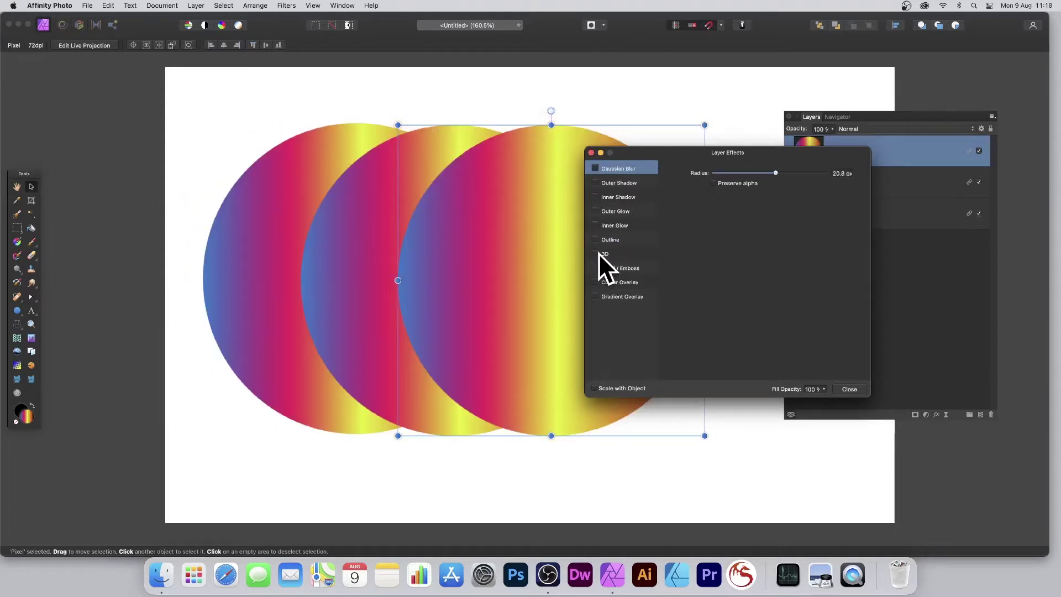
# - Enable the 3D layer effect with radius 46 px, diffuse 86%, specular 82%, and light at about 178.1° azimuth and 41.5° elevation
pyautogui.click(598, 252)
pyautogui.moveTo(771, 173); pyautogui.dragTo(808, 176)
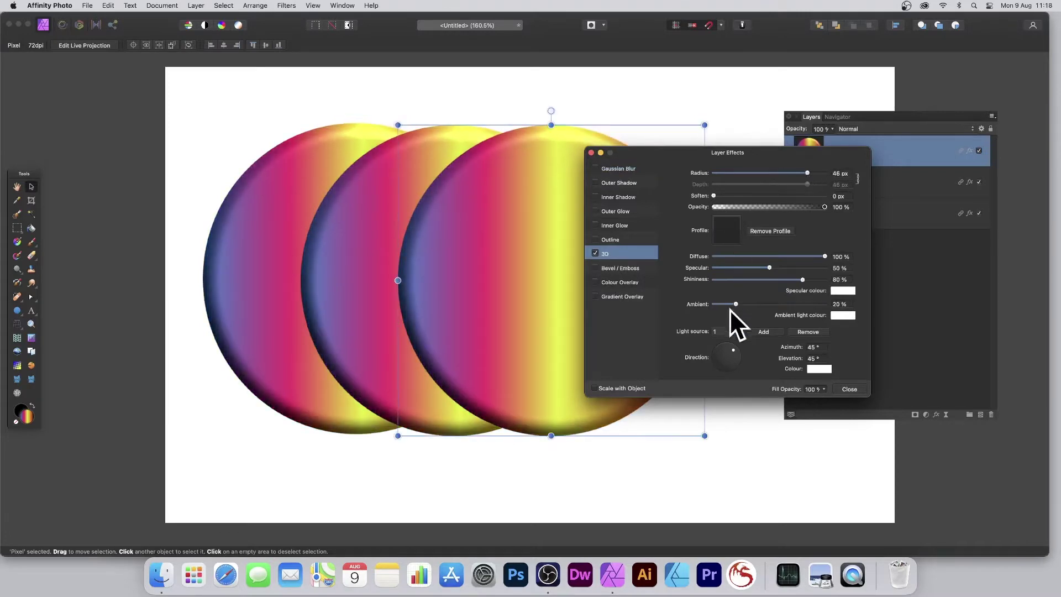
pyautogui.moveTo(734, 350)
pyautogui.mouseDown()
pyautogui.moveTo(712, 359)
pyautogui.moveTo(732, 337)
pyautogui.mouseUp()
pyautogui.click(733, 331)
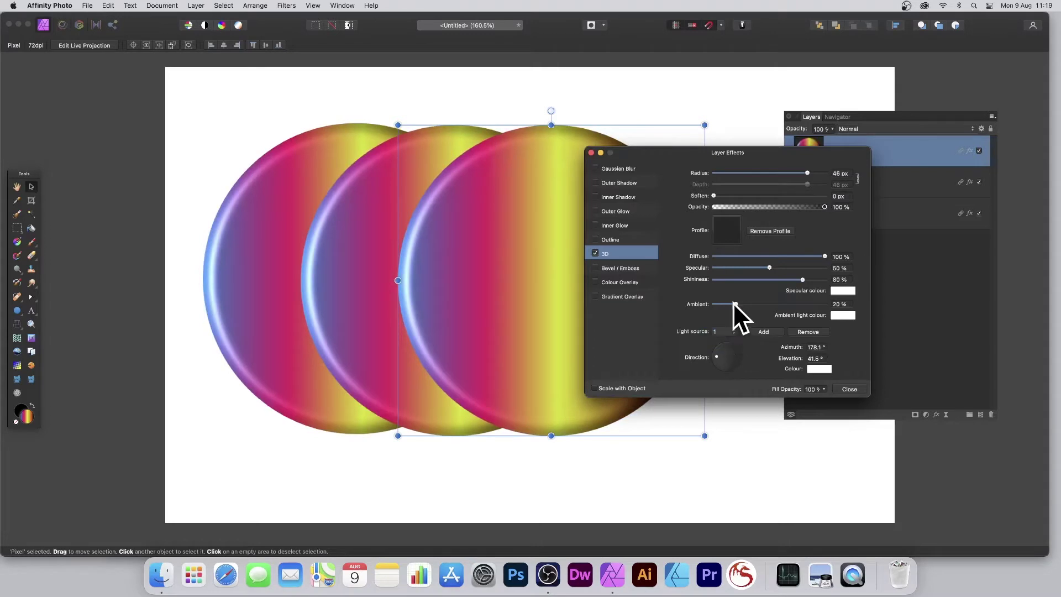
pyautogui.moveTo(771, 269); pyautogui.dragTo(809, 258)
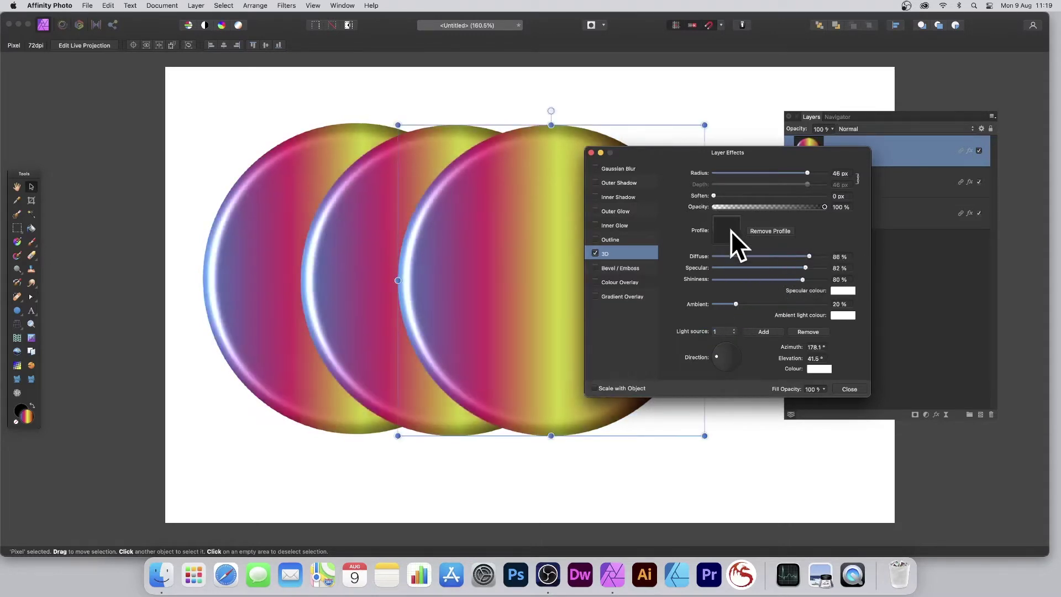
# - Apply the S-curve standard profile to the 3D effect and close the layer effects
pyautogui.click(732, 232)
pyautogui.click(756, 391)
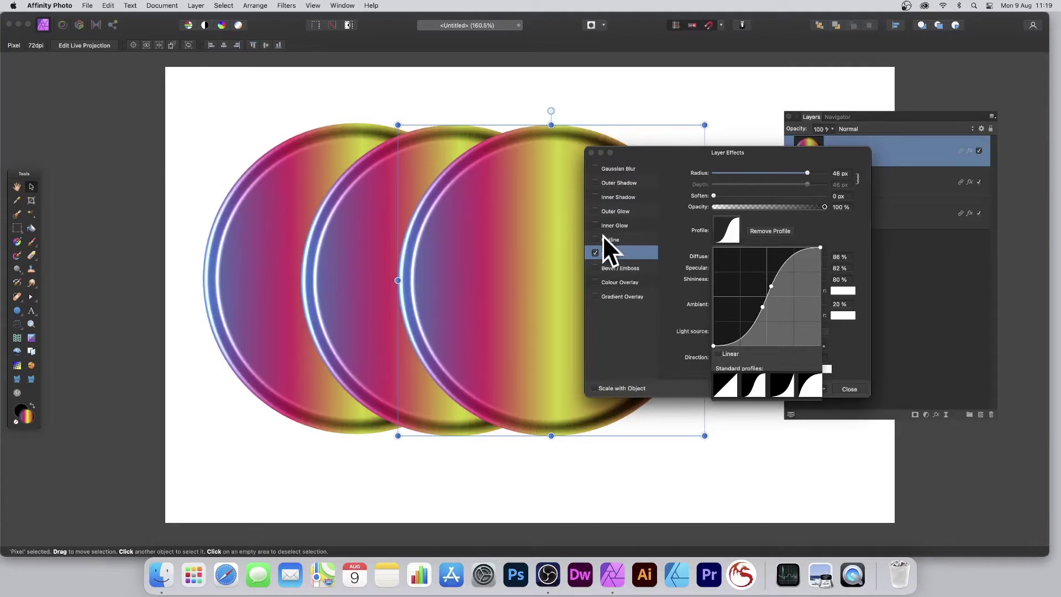
pyautogui.click(843, 387)
pyautogui.click(846, 388)
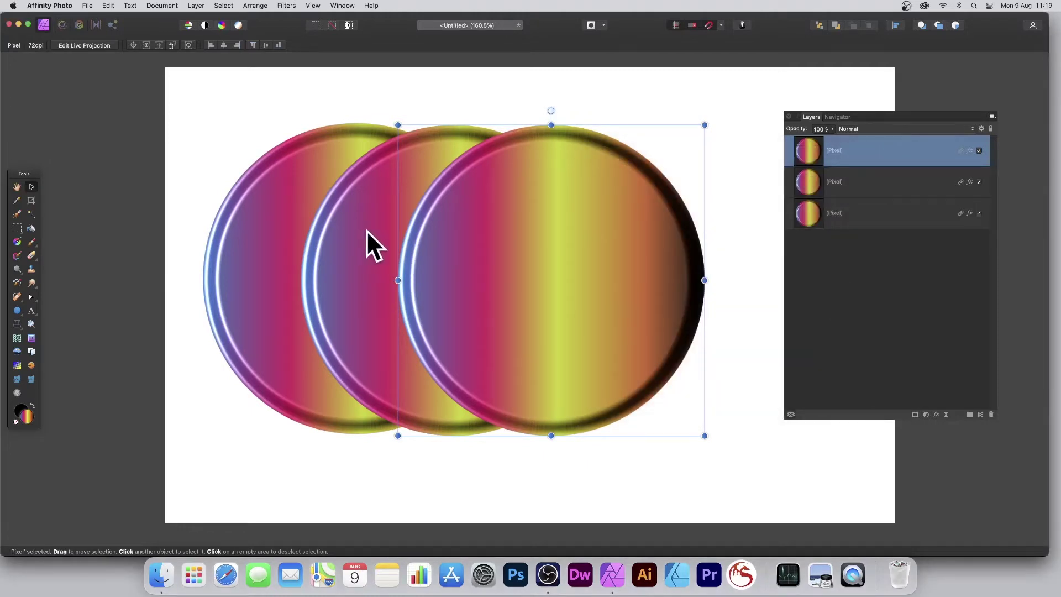
# - Distort the circles individually: flatten the right one, skew the middle one into a narrow tilted ellipse, and shear the left one's right side upward
pyautogui.moveTo(551, 125); pyautogui.dragTo(548, 305)
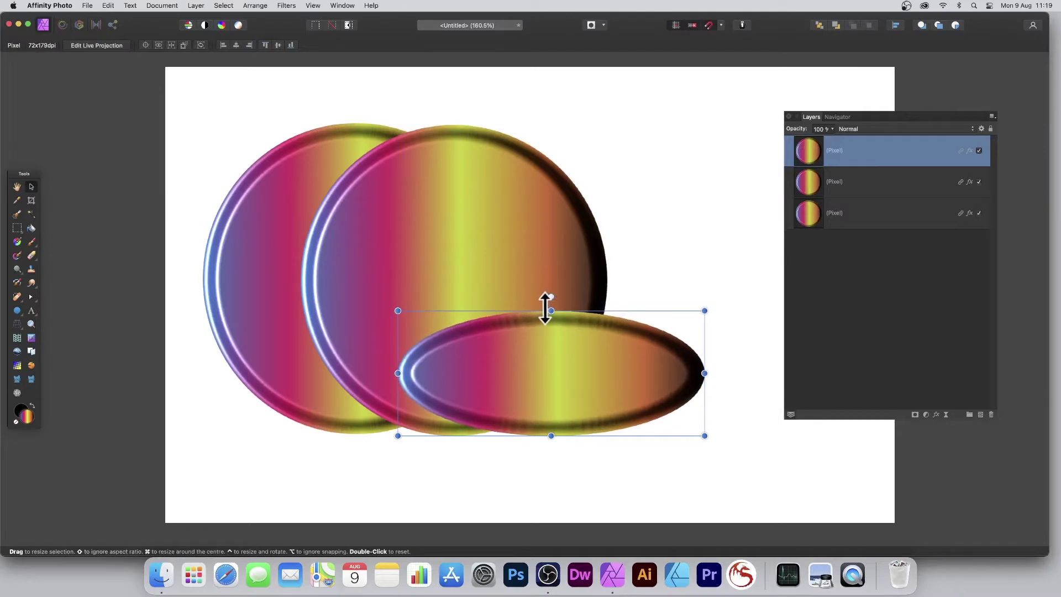
pyautogui.click(456, 178)
pyautogui.moveTo(606, 280); pyautogui.dragTo(603, 214)
pyautogui.click(365, 224)
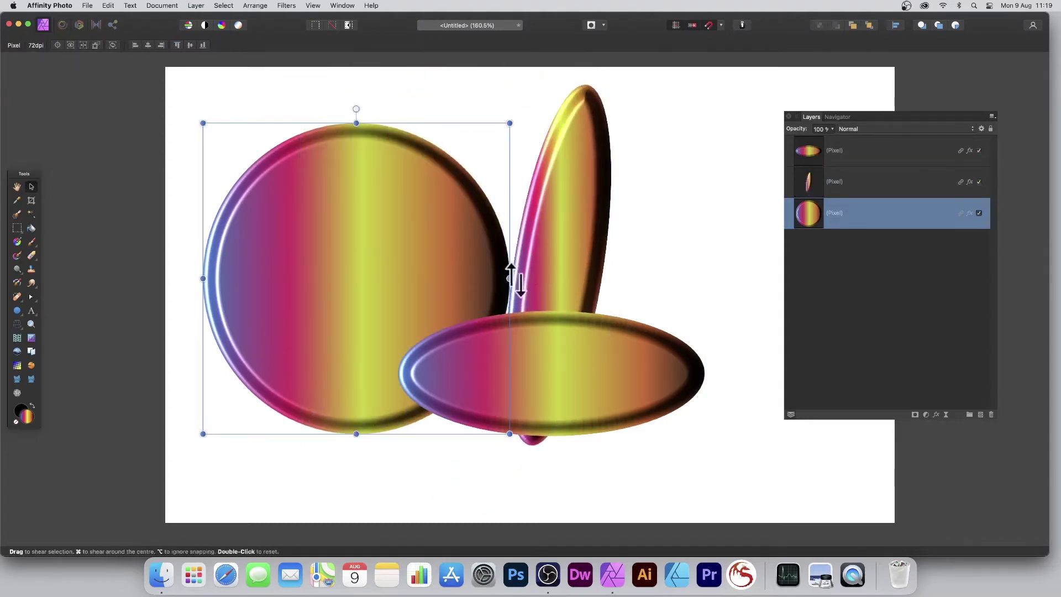
pyautogui.moveTo(510, 278); pyautogui.dragTo(510, 178)
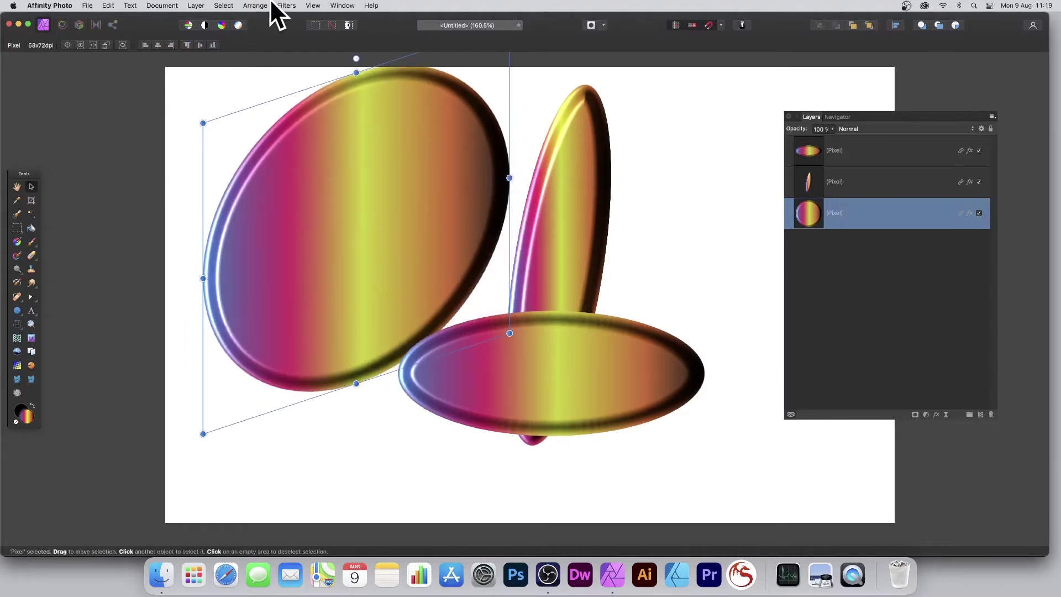
# - Apply a Deform filter to the large left shape, pulling a point at its centre far toward the canvas's lower right
pyautogui.click(286, 7)
pyautogui.moveTo(283, 56)
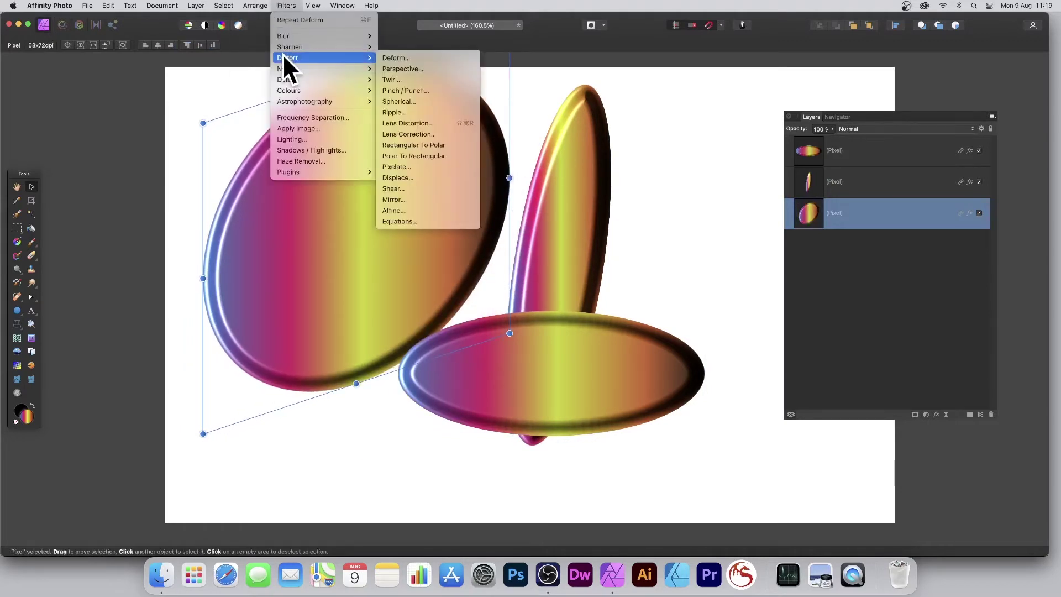
pyautogui.click(412, 58)
pyautogui.click(299, 148)
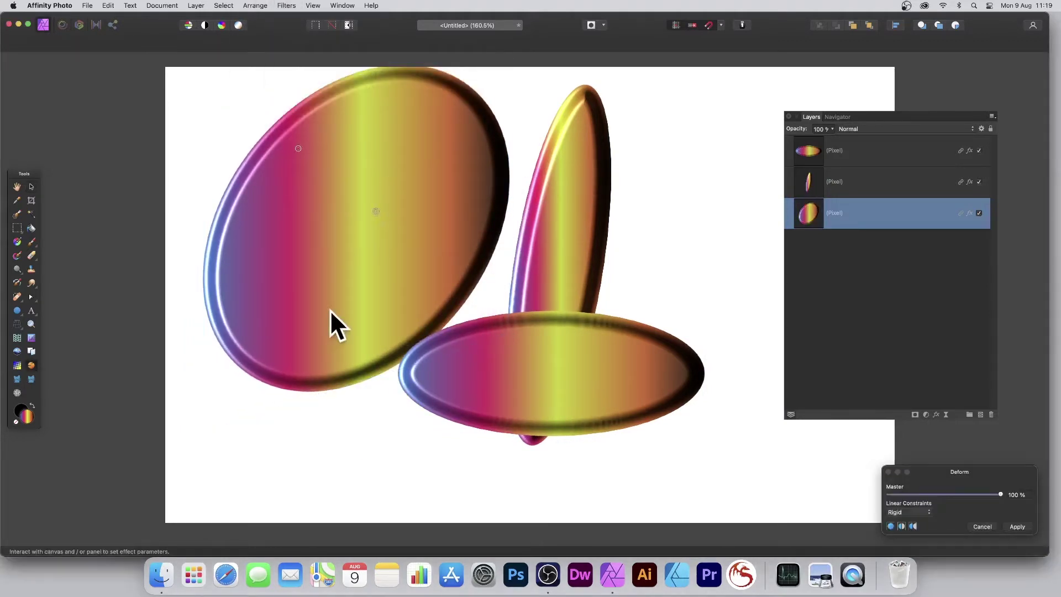
pyautogui.moveTo(377, 211); pyautogui.dragTo(642, 414)
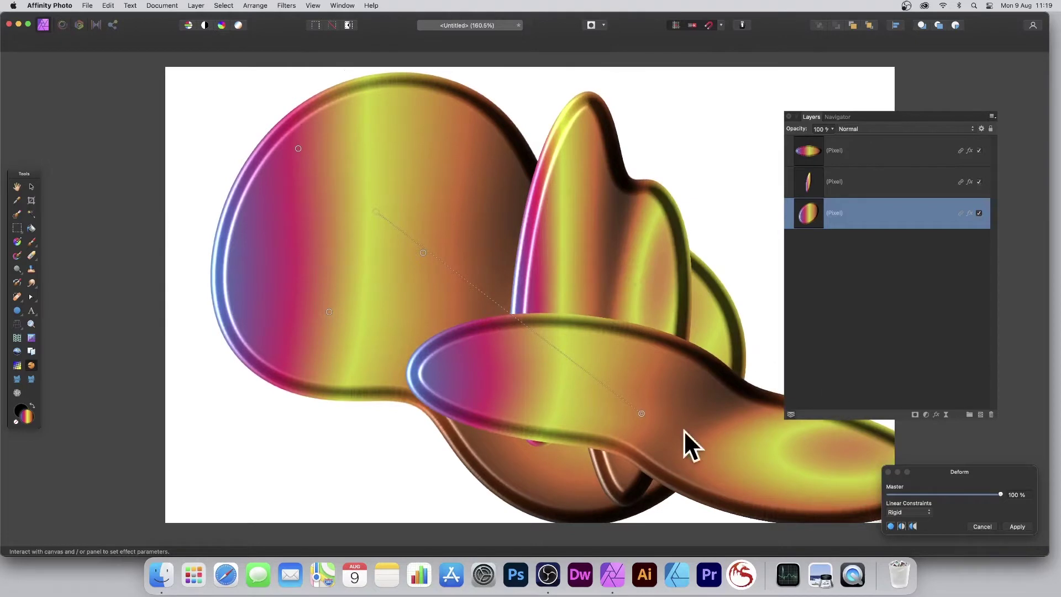
pyautogui.moveTo(974, 471); pyautogui.dragTo(682, 266)
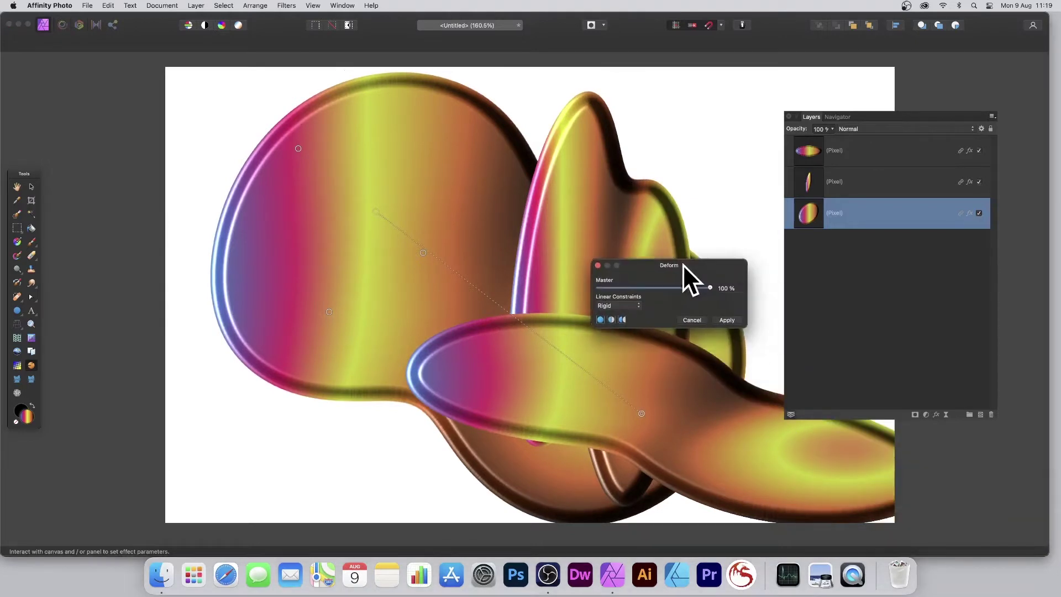
pyautogui.click(724, 321)
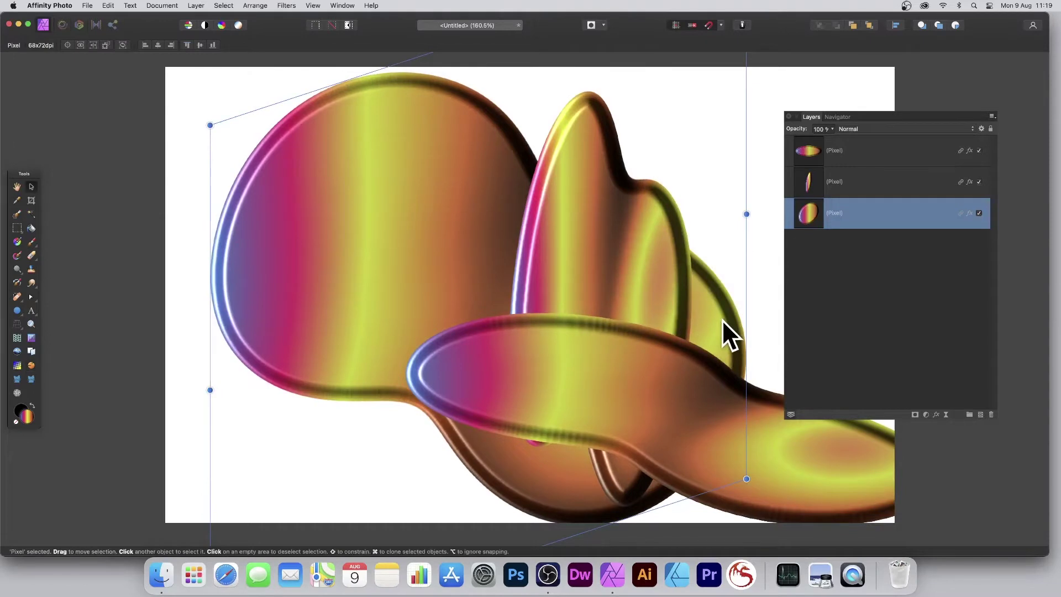
# - Move the long horizontal shape up and left over the others, and reduce its 3D effect radius to 19.2 px
pyautogui.click(744, 426)
pyautogui.moveTo(787, 436); pyautogui.dragTo(634, 336)
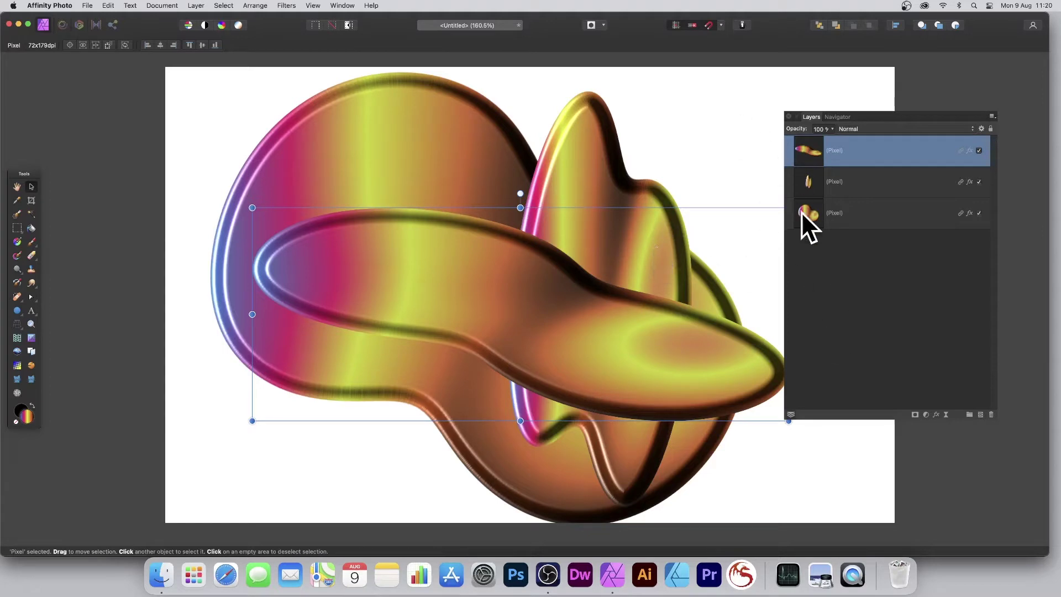
pyautogui.click(937, 415)
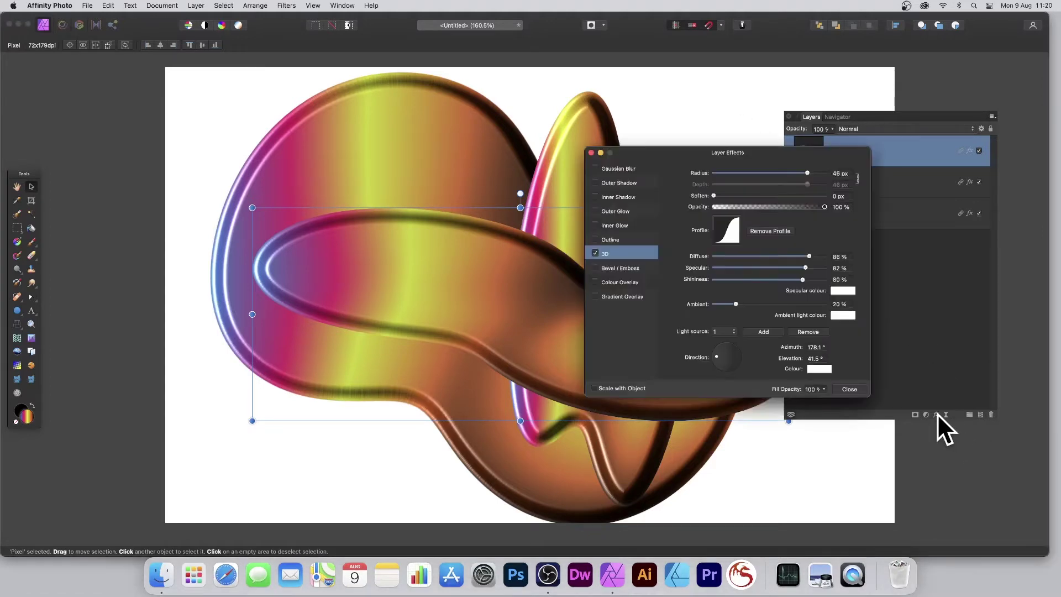
pyautogui.moveTo(704, 154); pyautogui.dragTo(736, 148)
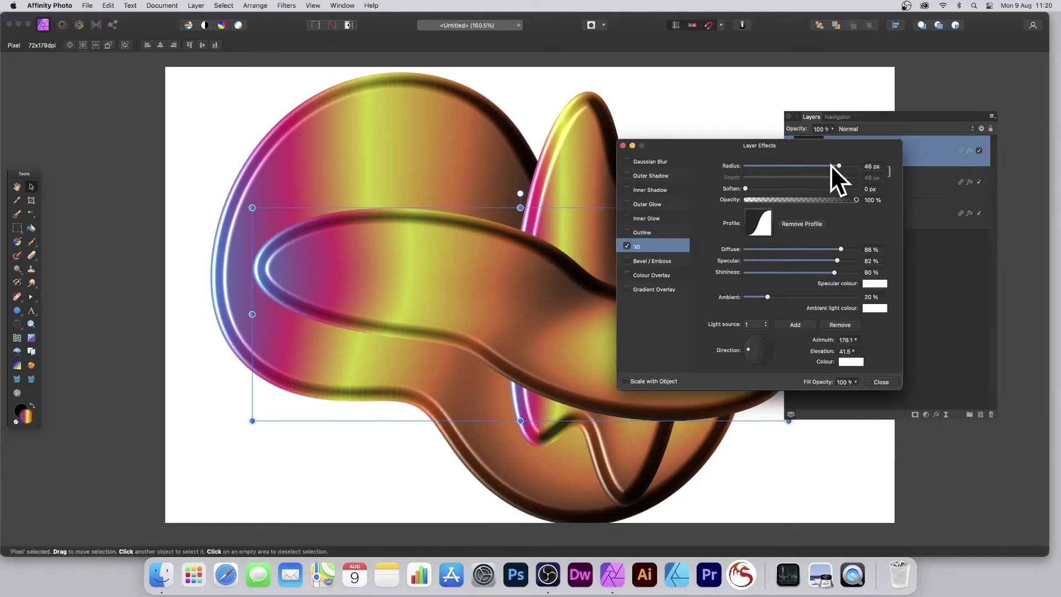
pyautogui.moveTo(831, 165)
pyautogui.mouseDown()
pyautogui.moveTo(785, 164)
pyautogui.moveTo(853, 168)
pyautogui.moveTo(805, 167)
pyautogui.mouseUp()
# - Try different 3D profile curves, finishing with the convex rounded standard profile
pyautogui.click(760, 223)
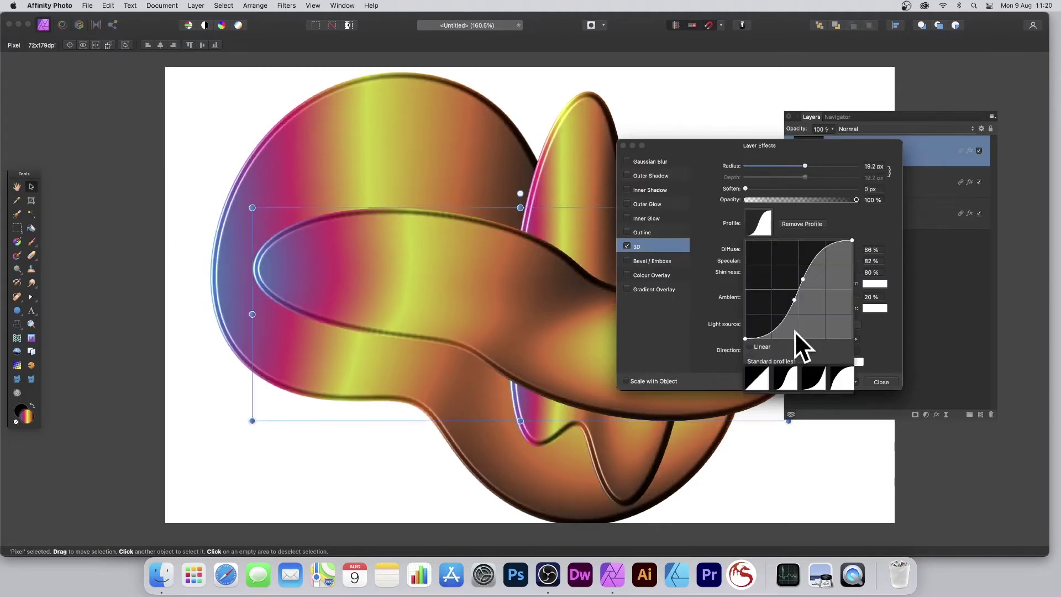
pyautogui.moveTo(803, 278)
pyautogui.mouseDown()
pyautogui.moveTo(814, 324)
pyautogui.moveTo(820, 268)
pyautogui.moveTo(796, 273)
pyautogui.mouseUp()
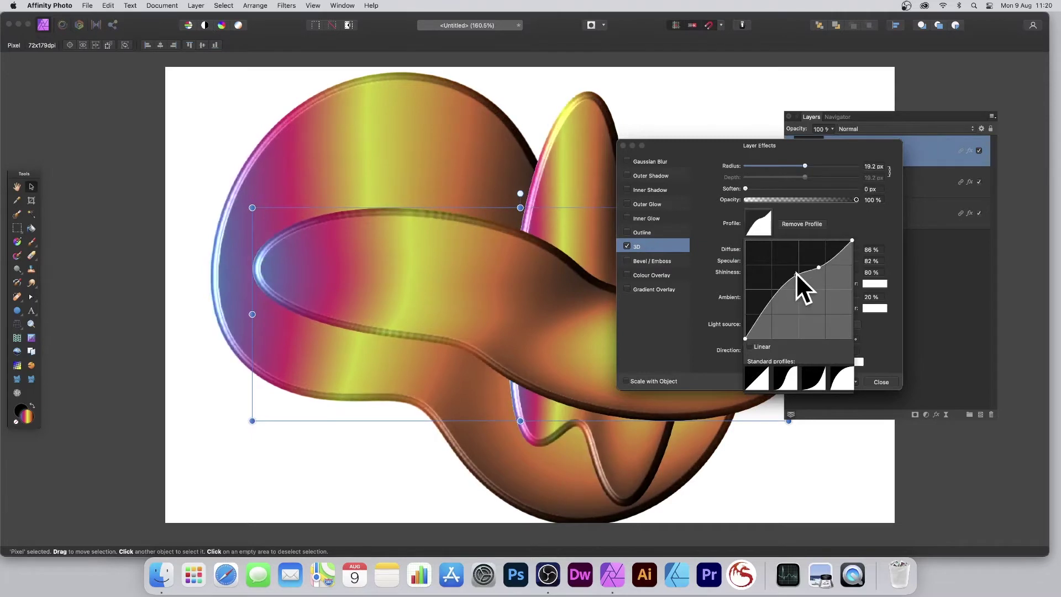
pyautogui.click(782, 380)
pyautogui.click(823, 381)
pyautogui.click(839, 380)
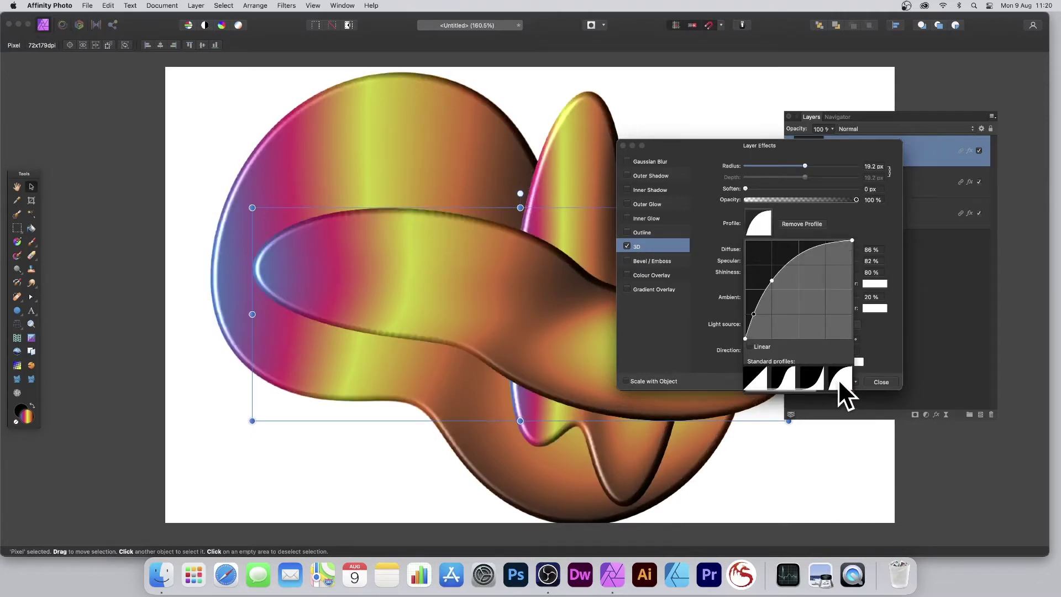
pyautogui.click(847, 217)
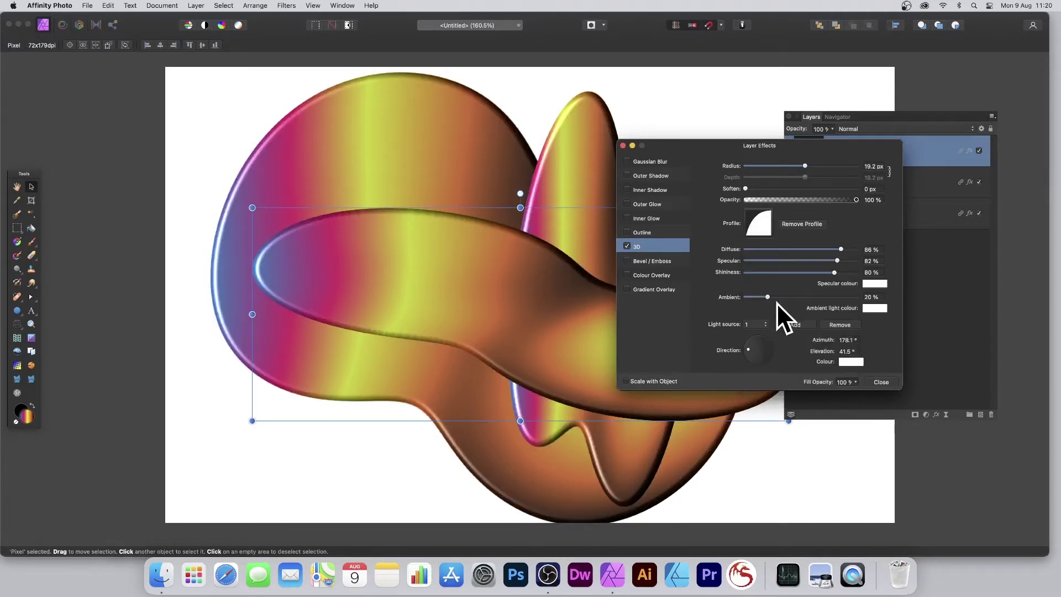
# - Replace the 3D effect with a Pillow Bevel / Emboss of radius 28.7 px, lit at about -109.4° azimuth and 67.5° elevation
pyautogui.click(628, 261)
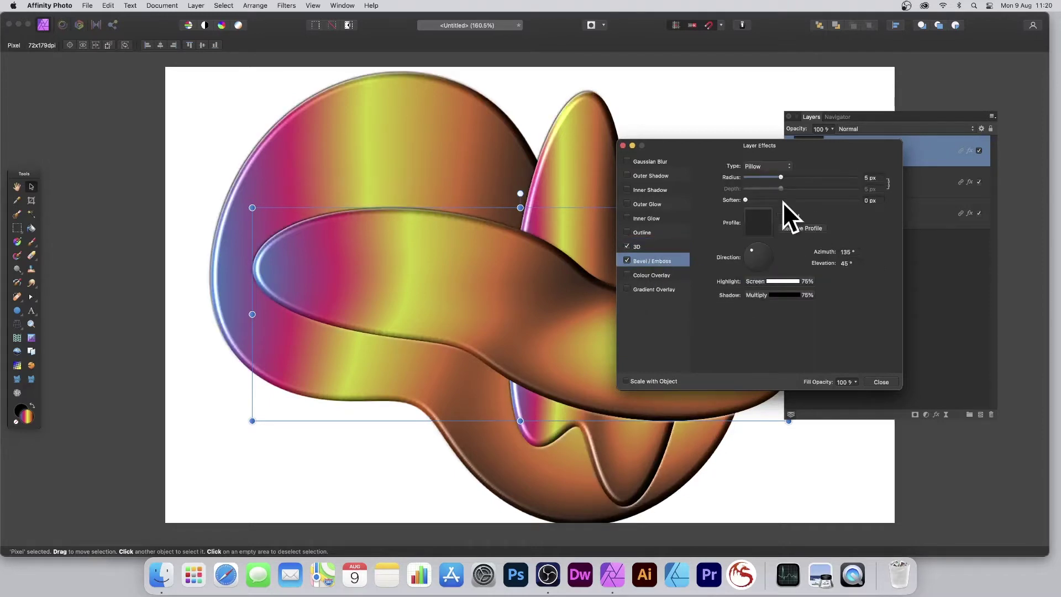
pyautogui.moveTo(789, 176); pyautogui.dragTo(817, 178)
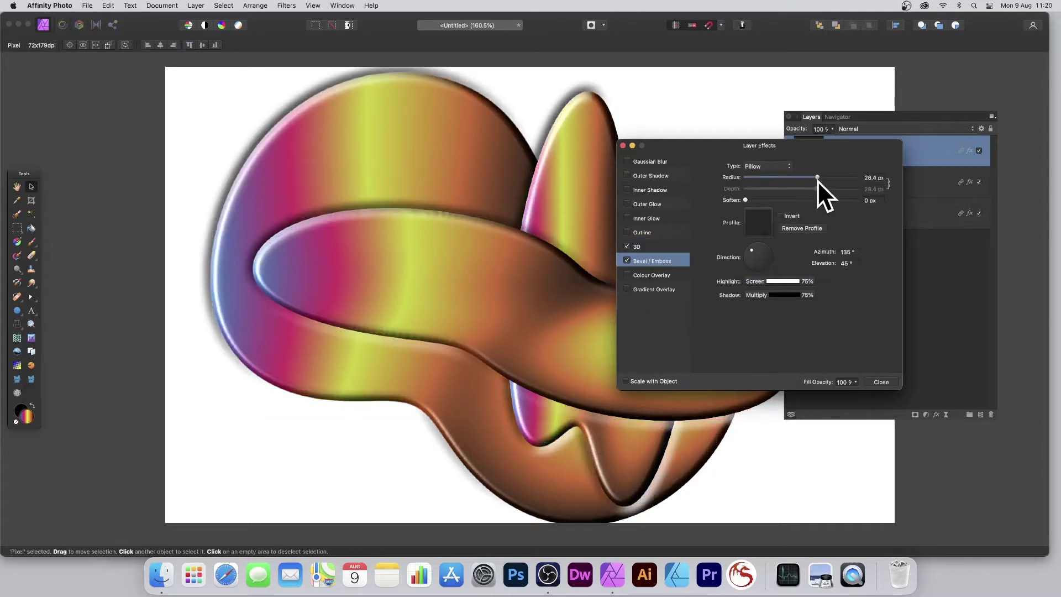
pyautogui.click(628, 246)
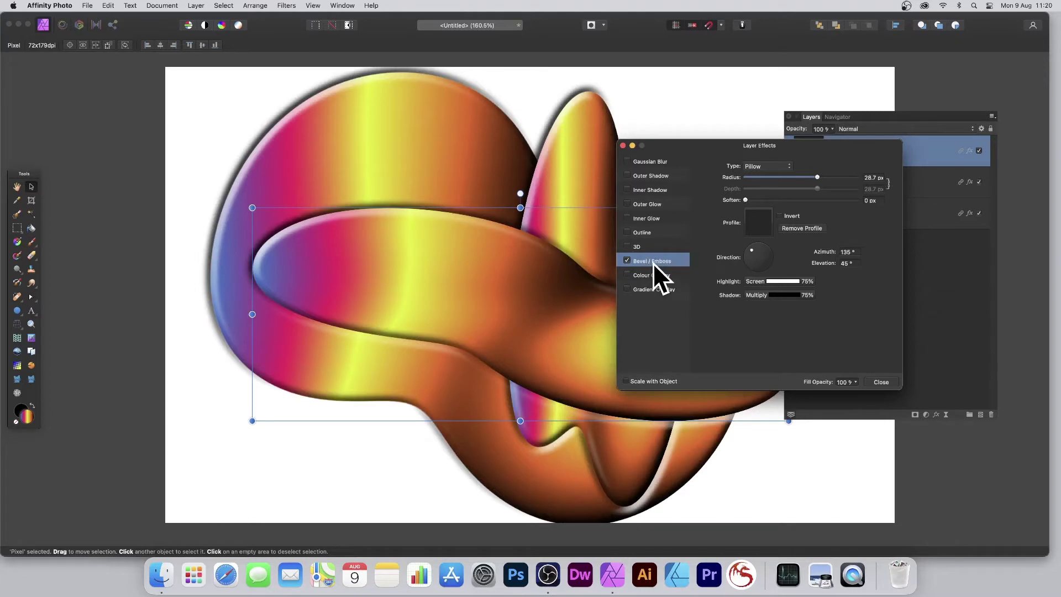
pyautogui.moveTo(754, 249); pyautogui.dragTo(757, 260)
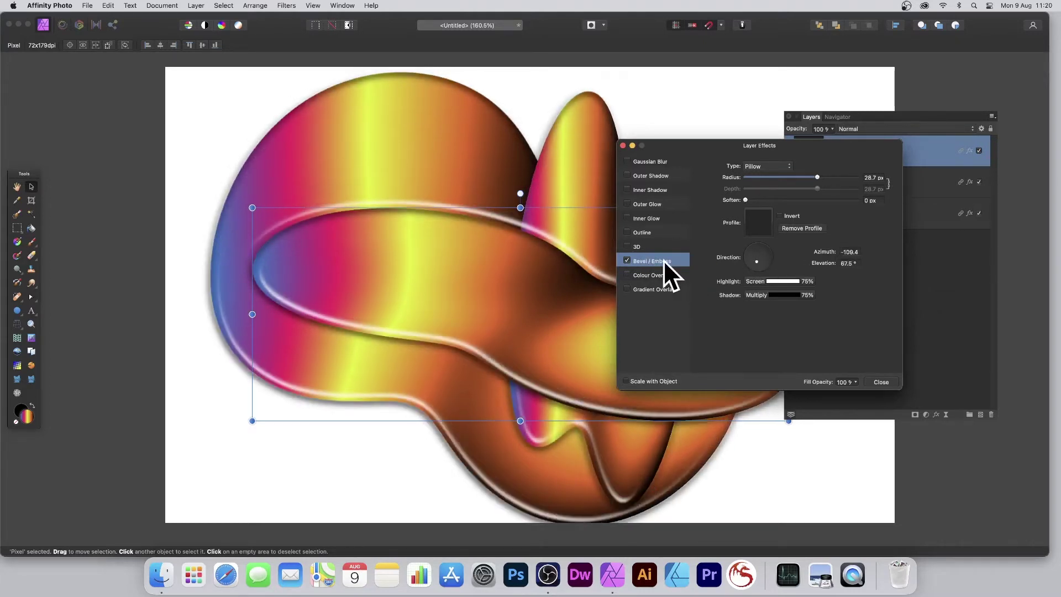
# - Compare the settings of the 3D and Bevel / Emboss effects on the long horizontal shape
pyautogui.click(648, 247)
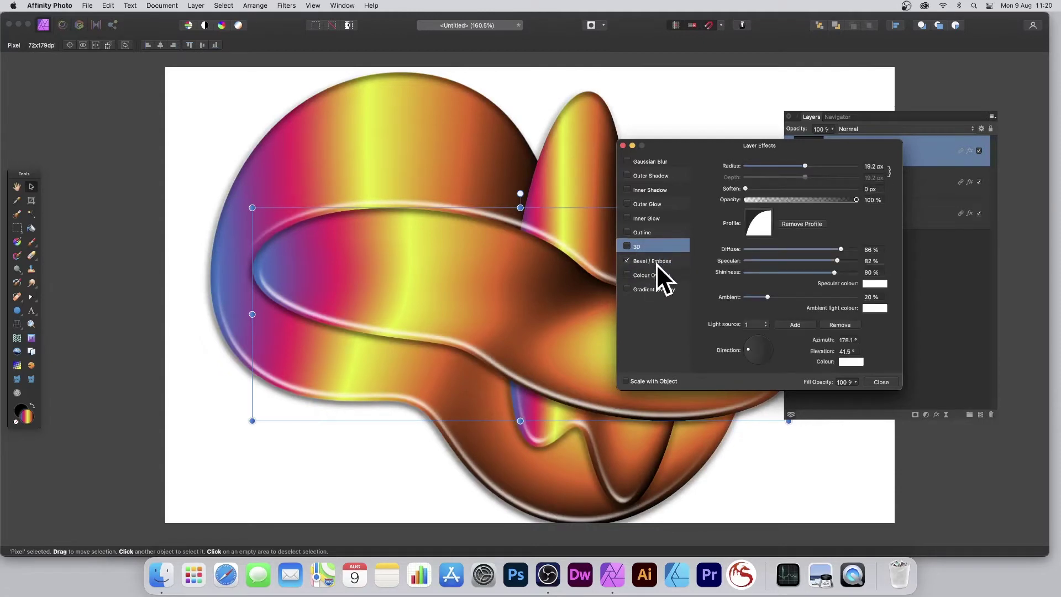
pyautogui.click(656, 264)
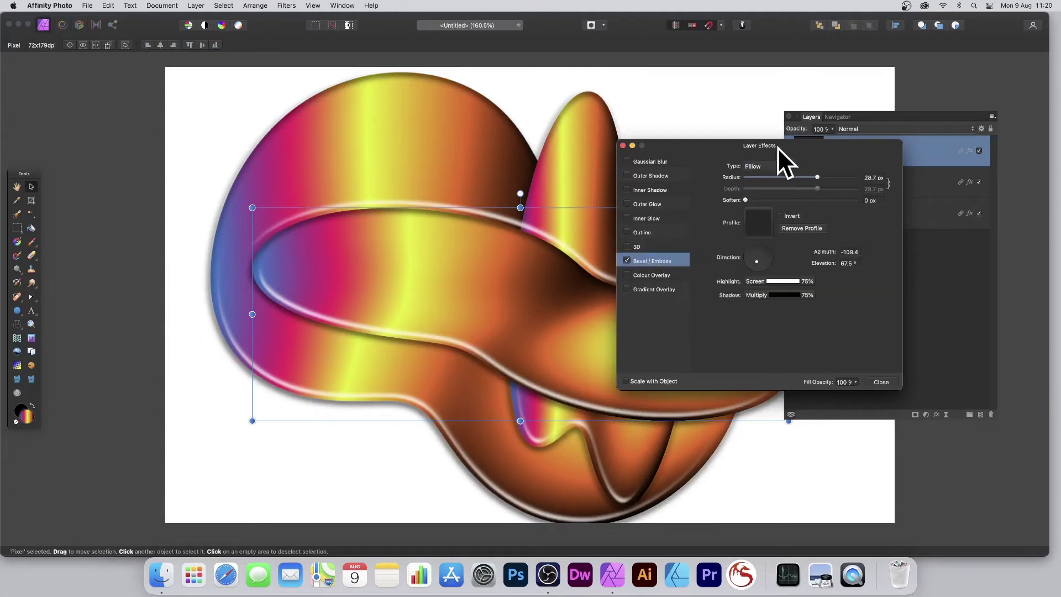
pyautogui.click(656, 248)
pyautogui.click(655, 261)
pyautogui.click(667, 243)
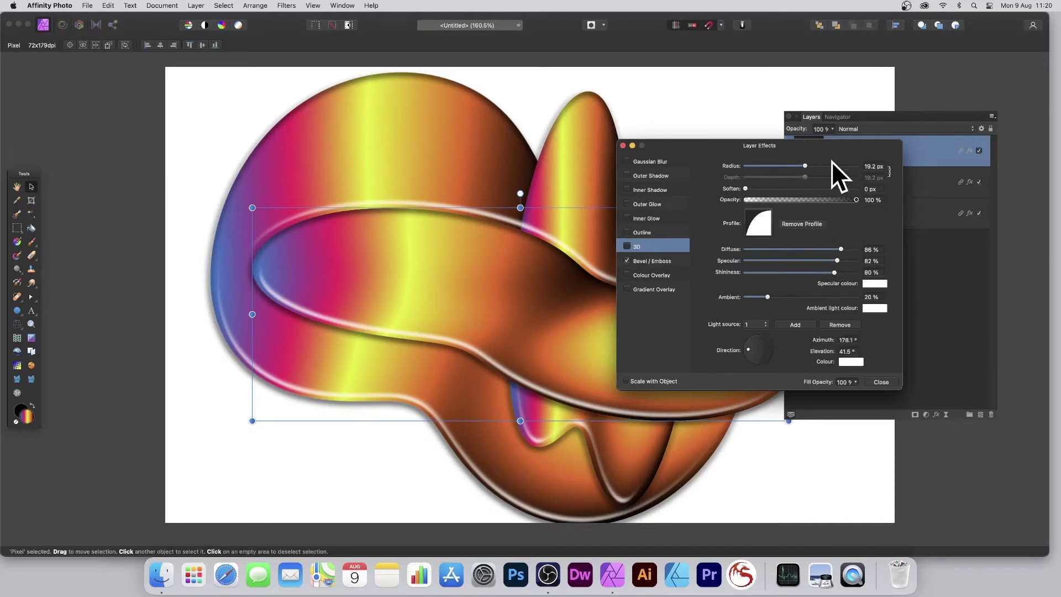
pyautogui.click(649, 262)
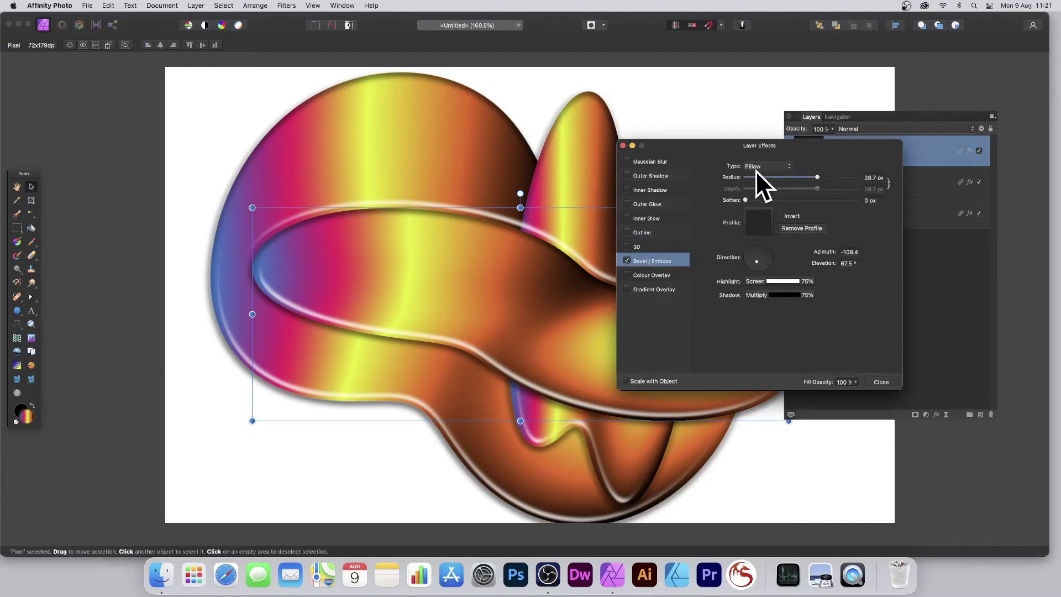
# - Add an Outline effect with a radius of 26 px to the linked shapes
pyautogui.click(642, 233)
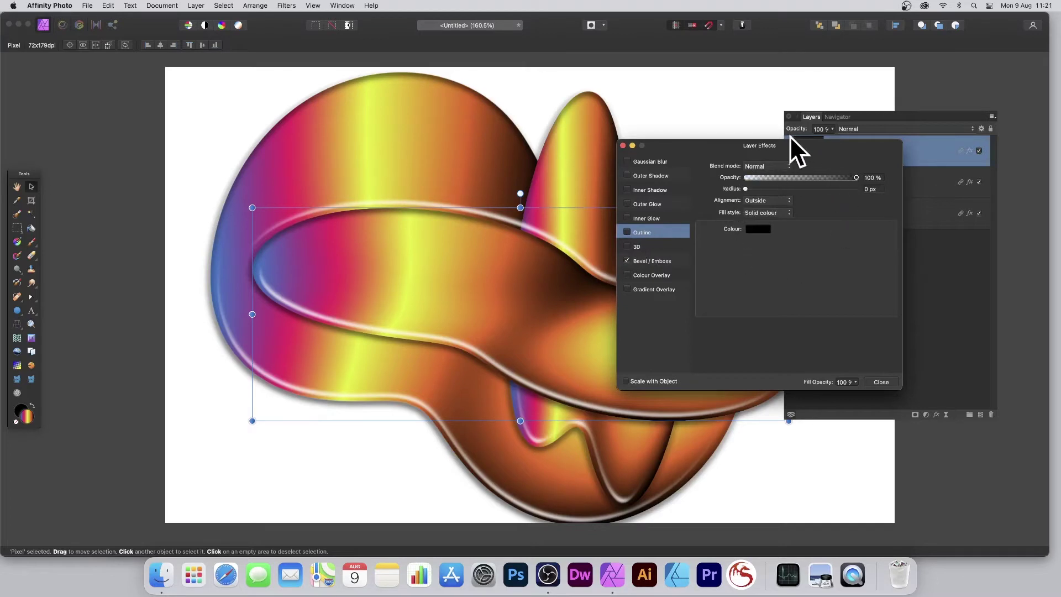
pyautogui.click(627, 232)
pyautogui.moveTo(752, 187); pyautogui.dragTo(813, 190)
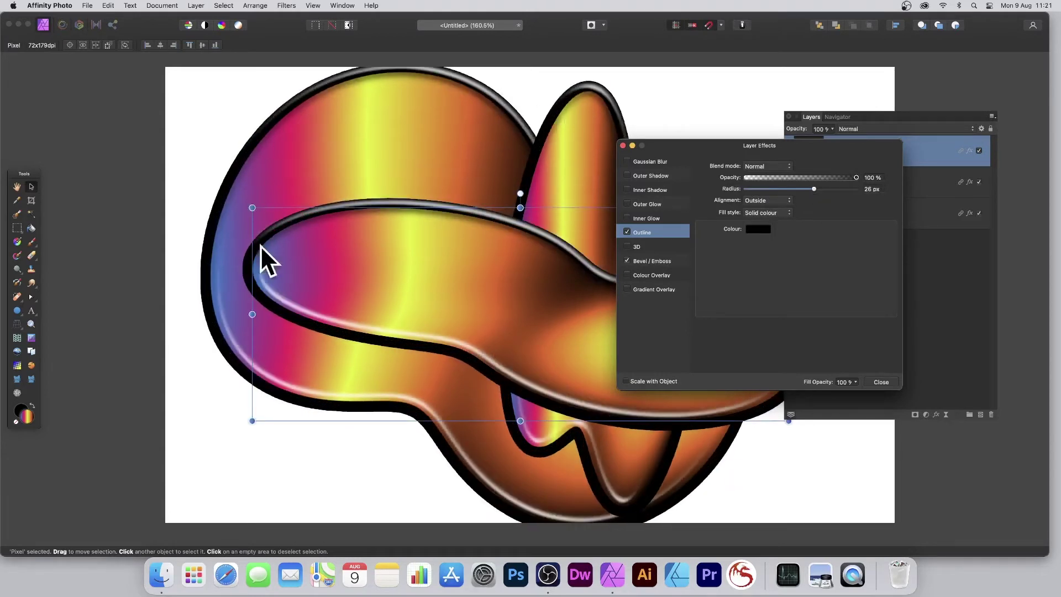
# - Give the outline a linear gradient fill style after trying Contour, and set its Scale X to 116 %
pyautogui.click(776, 214)
pyautogui.click(771, 225)
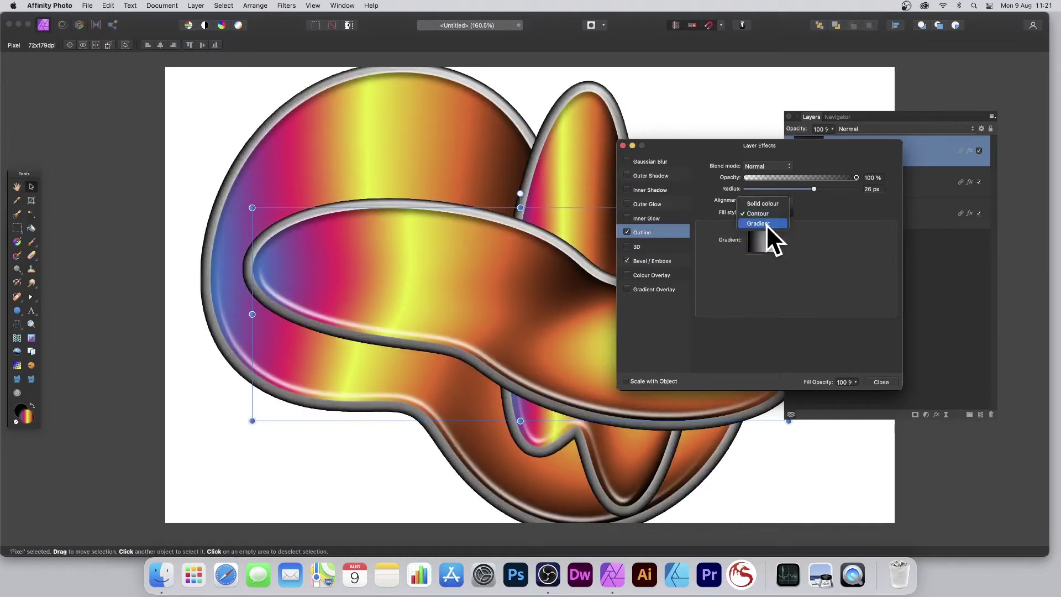
pyautogui.click(766, 227)
pyautogui.click(763, 228)
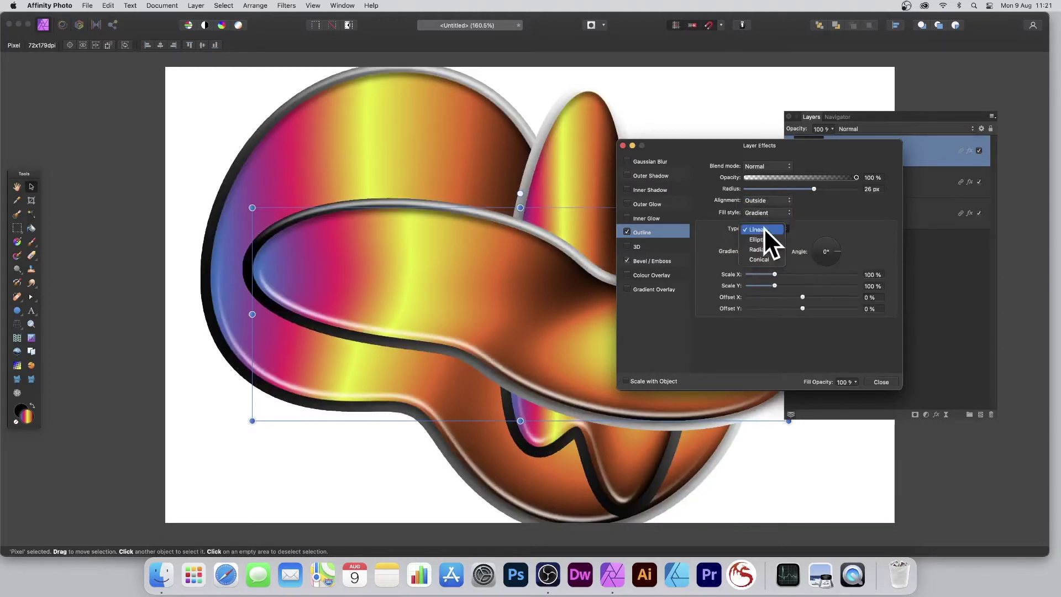
pyautogui.click(815, 226)
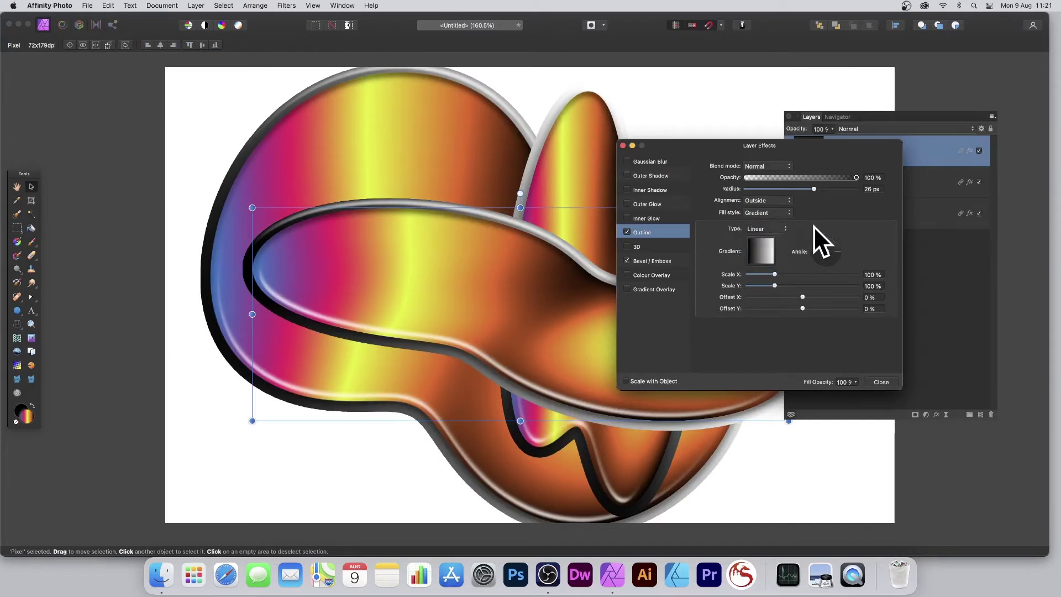
pyautogui.moveTo(775, 275)
pyautogui.mouseDown()
pyautogui.moveTo(796, 272)
pyautogui.moveTo(778, 271)
pyautogui.mouseUp()
# - Preview other gradient types and blend modes for the outline, and close the layer effects
pyautogui.click(765, 227)
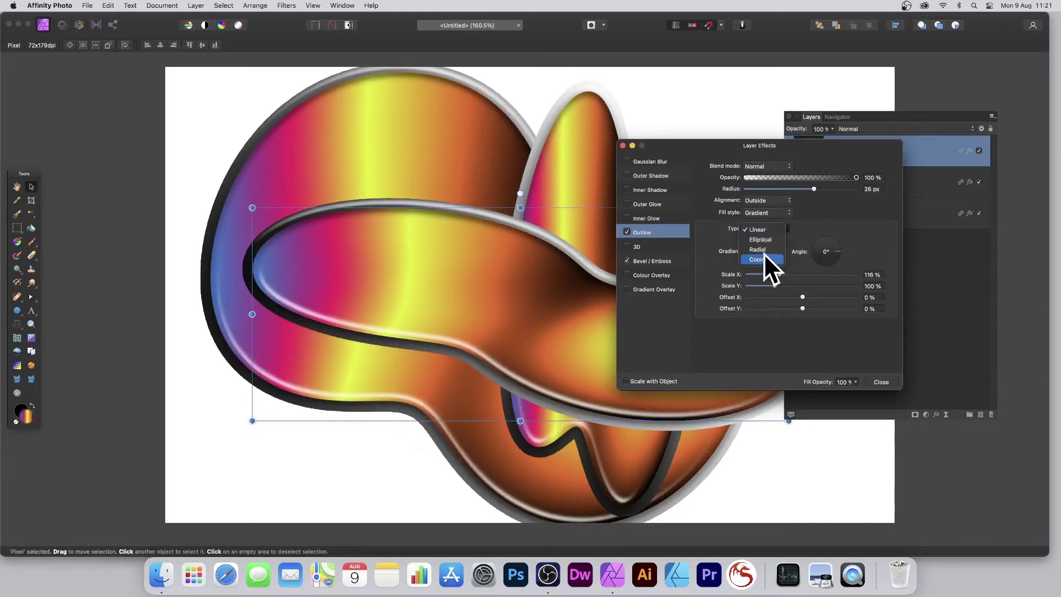
pyautogui.click(832, 227)
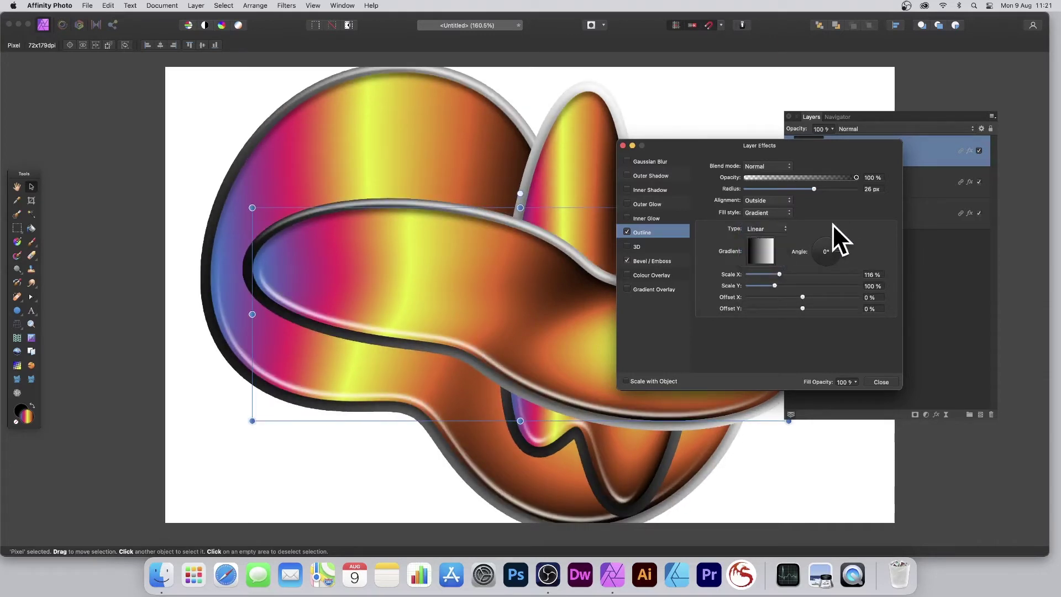
pyautogui.click(770, 166)
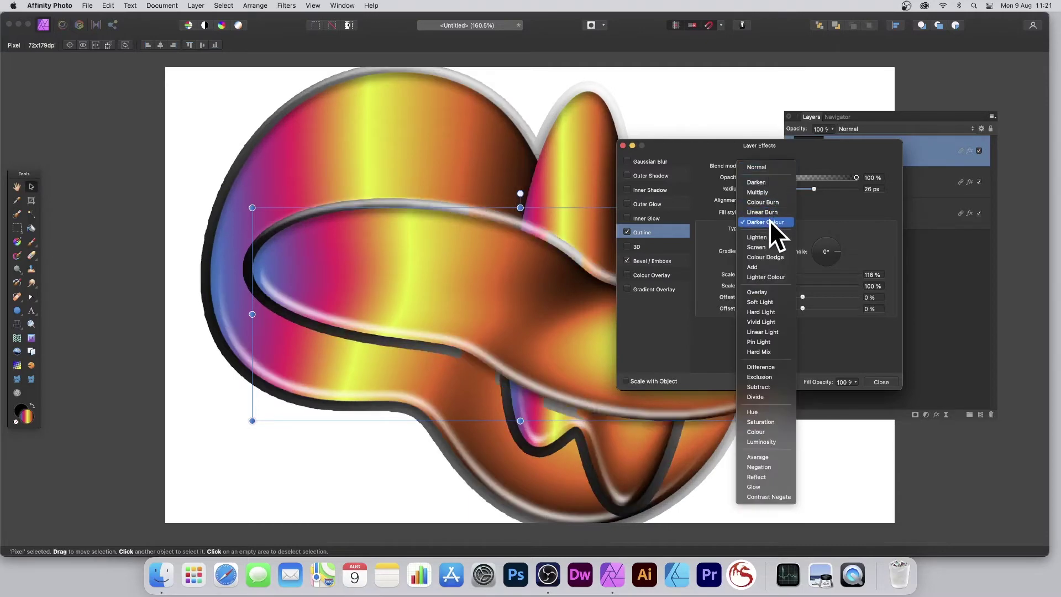
pyautogui.click(872, 211)
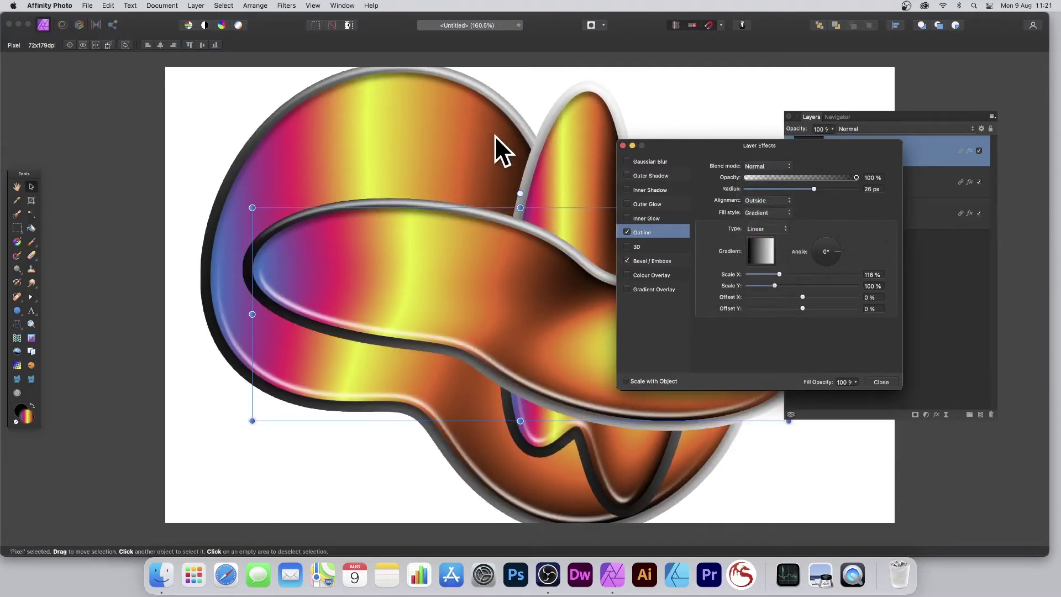
pyautogui.click(881, 382)
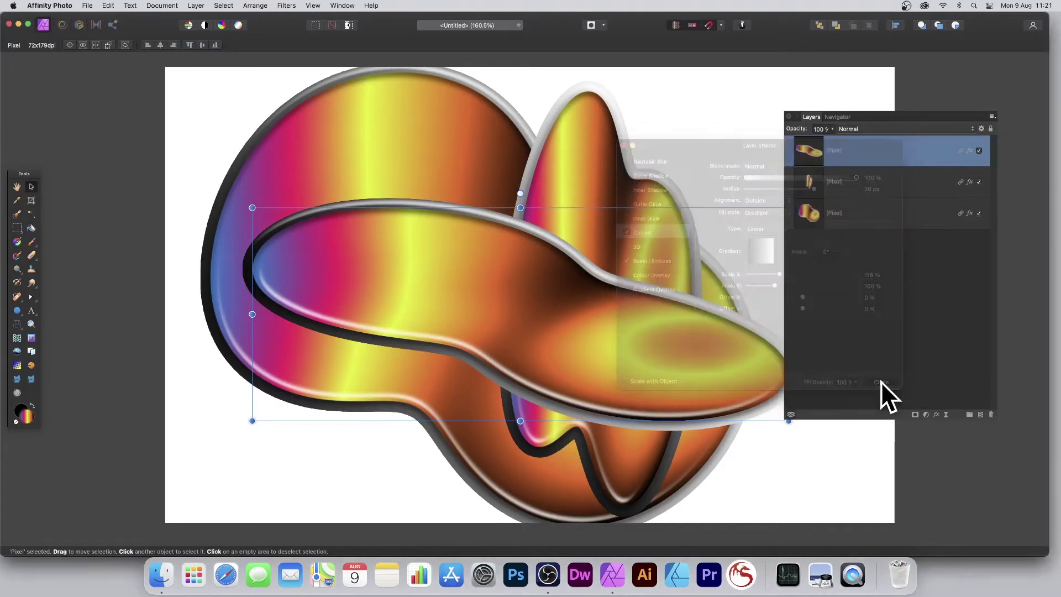
# - Shrink the long horizontal shape, move it onto the large left shape and tilt it diagonally
pyautogui.moveTo(250, 208); pyautogui.dragTo(505, 232)
pyautogui.moveTo(557, 331); pyautogui.dragTo(248, 247)
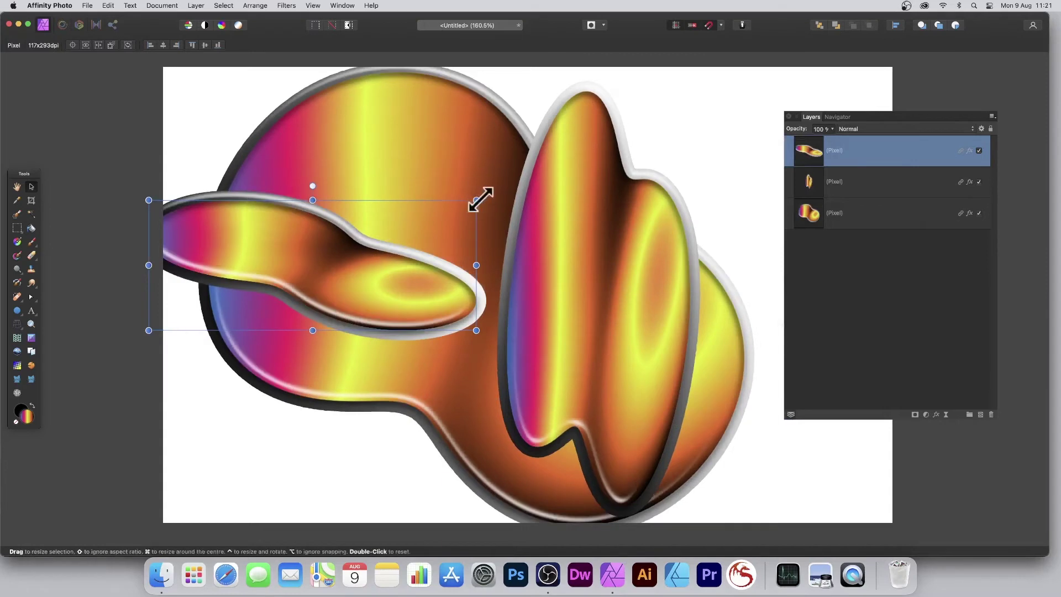
pyautogui.moveTo(481, 201); pyautogui.dragTo(350, 254)
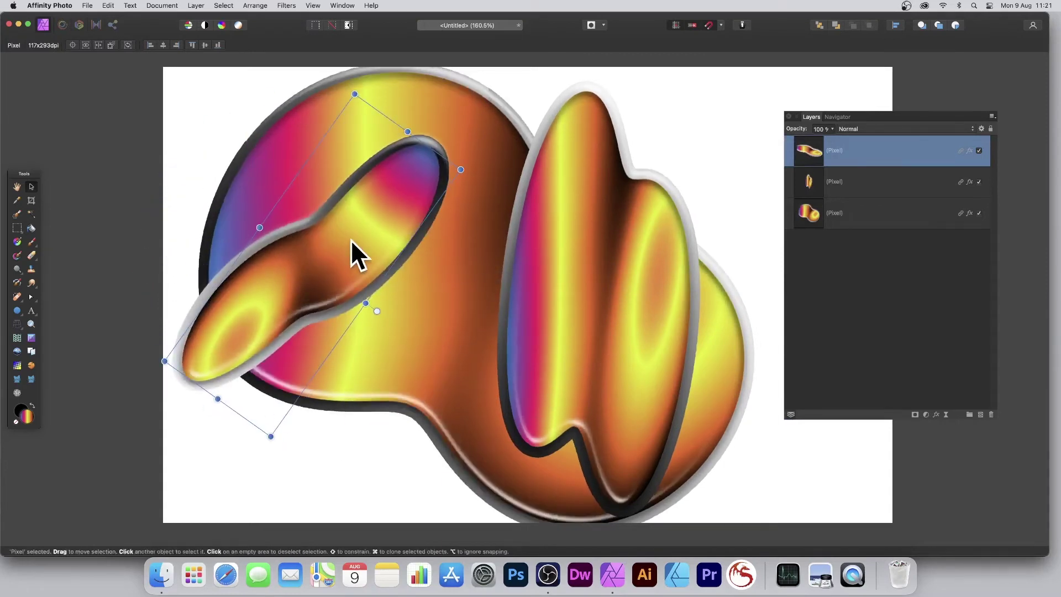
# - Apply a Twirl distortion to the tilted shape and move it right to overlap the narrow upright shape
pyautogui.click(286, 6)
pyautogui.moveTo(289, 59)
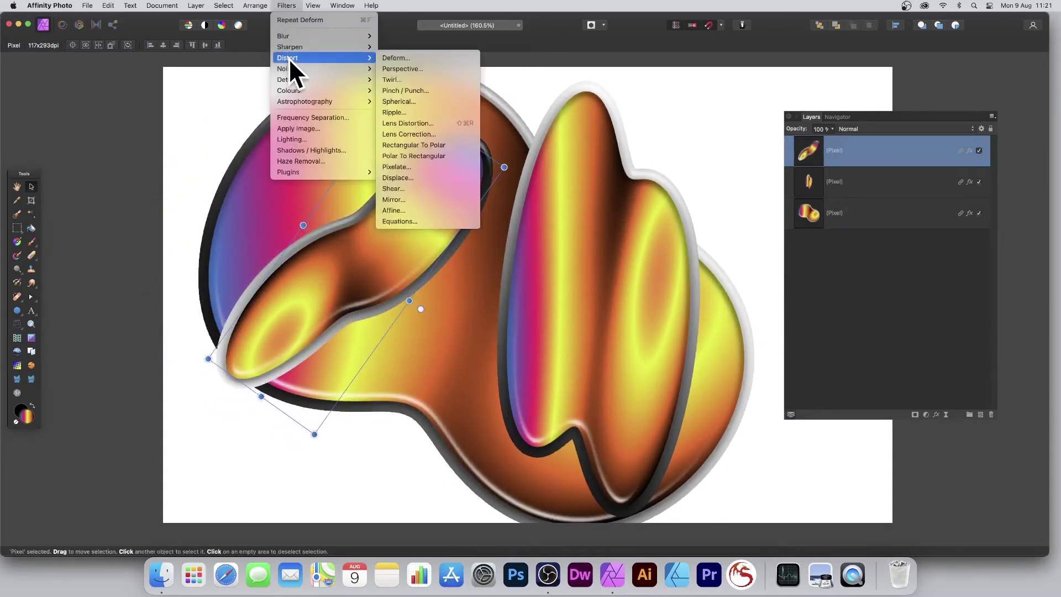
pyautogui.click(415, 77)
pyautogui.moveTo(412, 78); pyautogui.dragTo(422, 221)
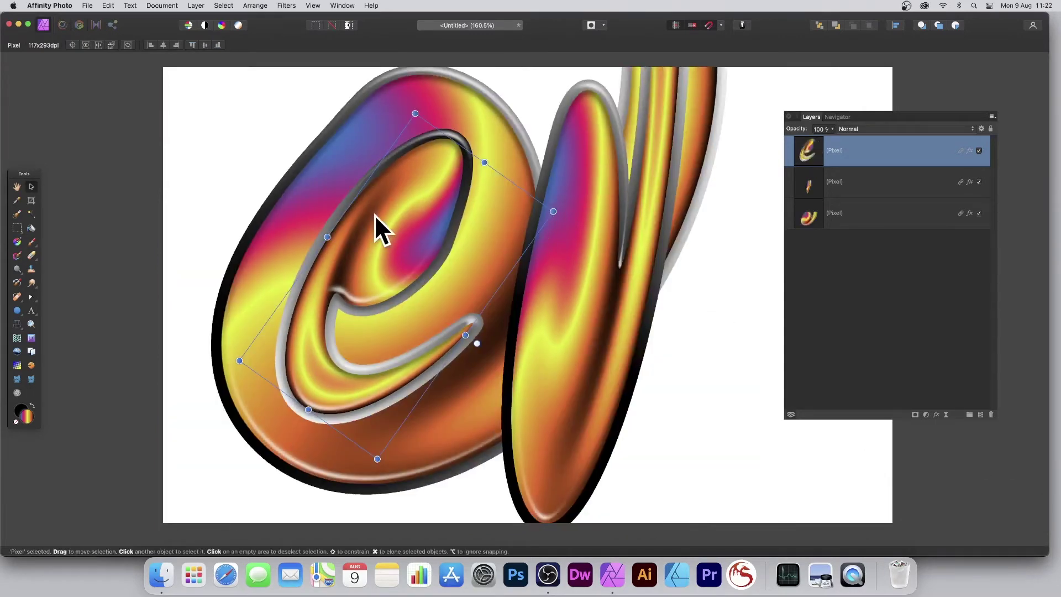
pyautogui.moveTo(371, 210); pyautogui.dragTo(480, 231)
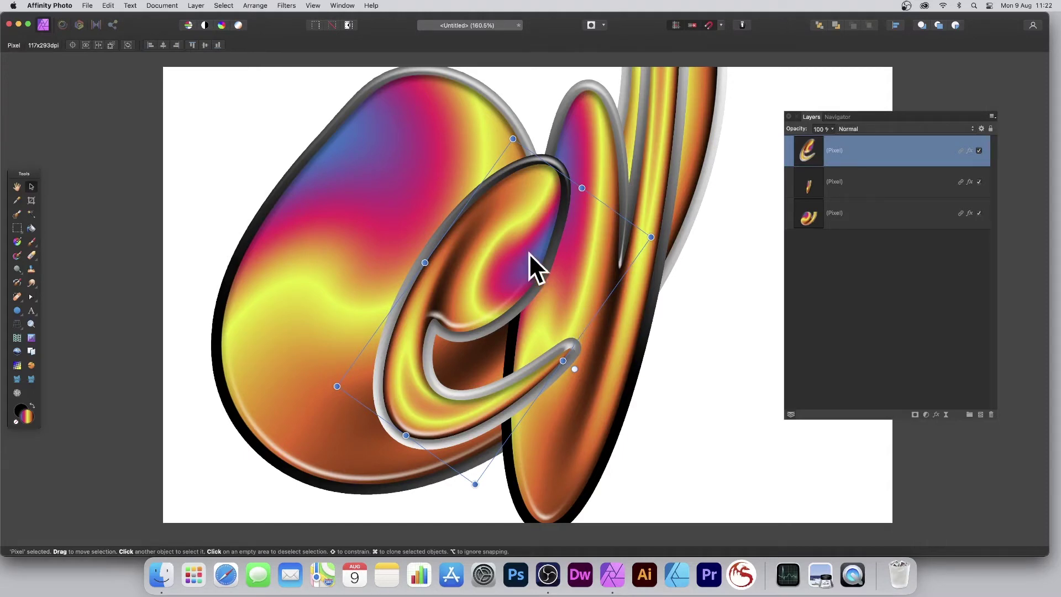
pyautogui.moveTo(529, 253); pyautogui.dragTo(519, 228)
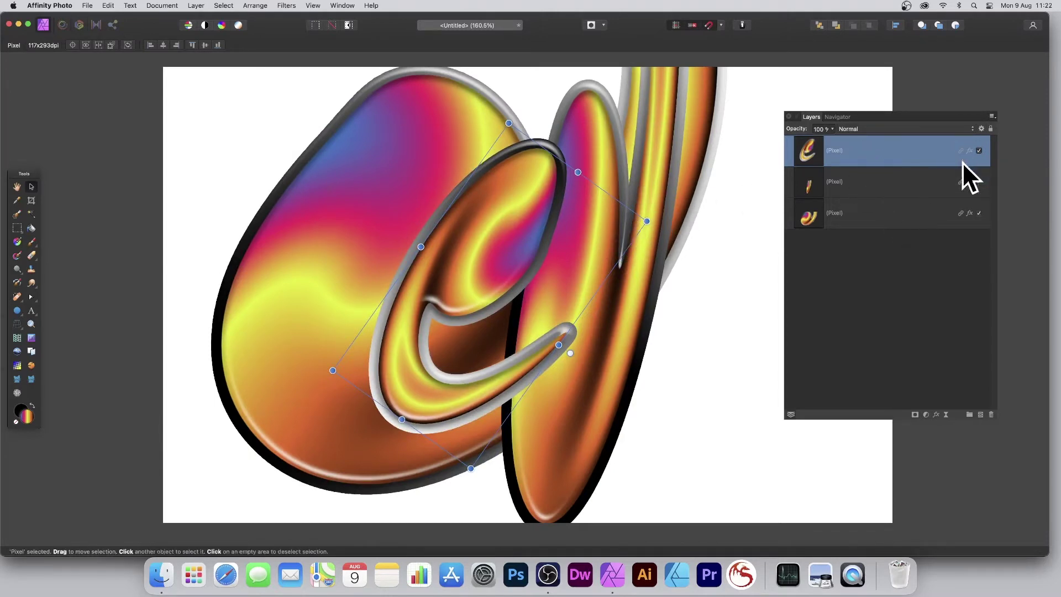
# - Replace the Outline and Bevel / Emboss effects with a Gaussian Blur, and scale down the twirled front shape
pyautogui.click(937, 414)
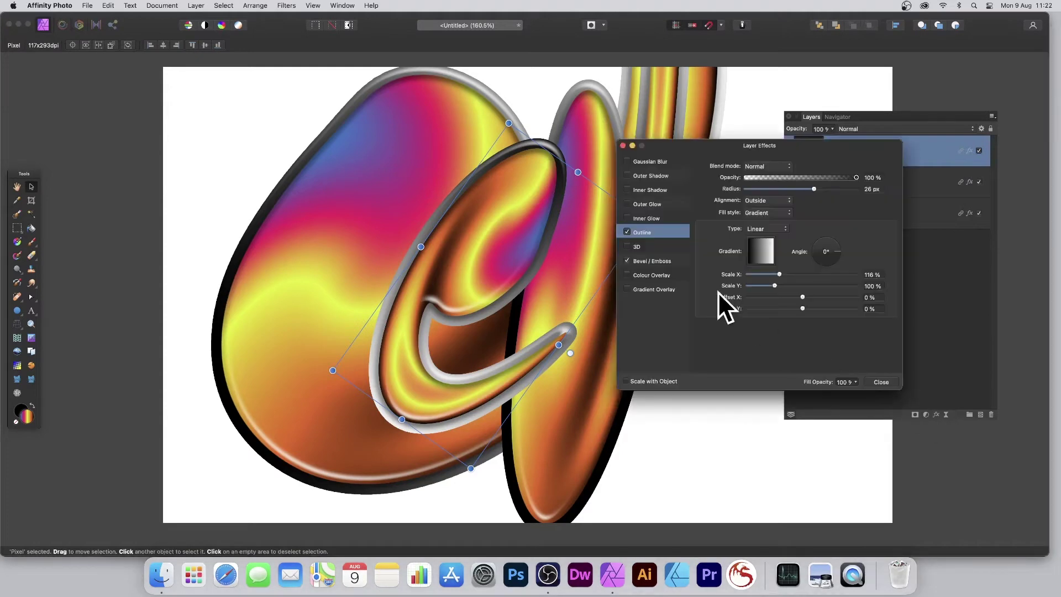
pyautogui.click(627, 232)
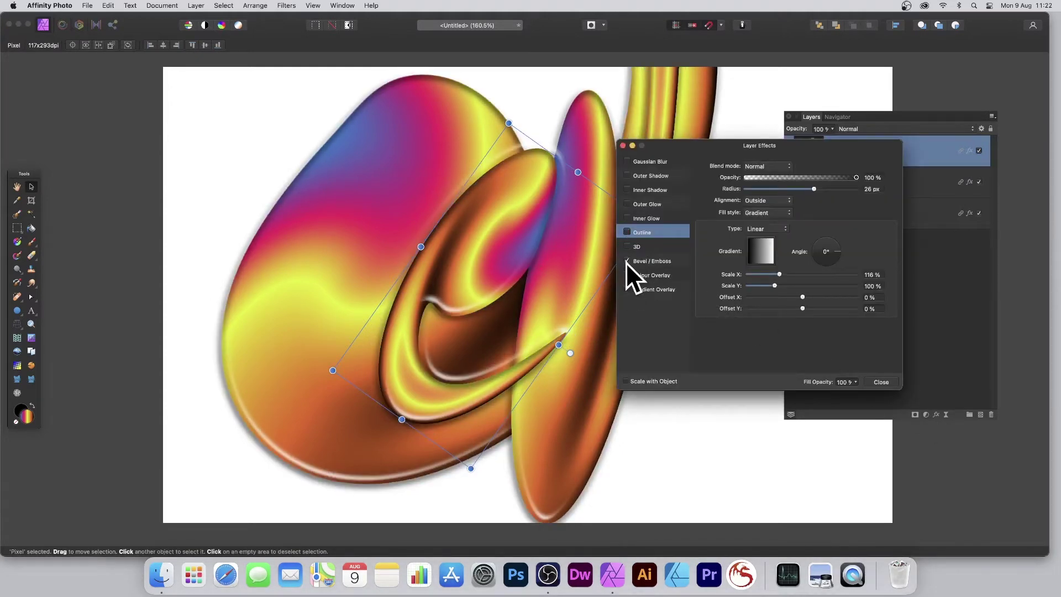
pyautogui.click(627, 260)
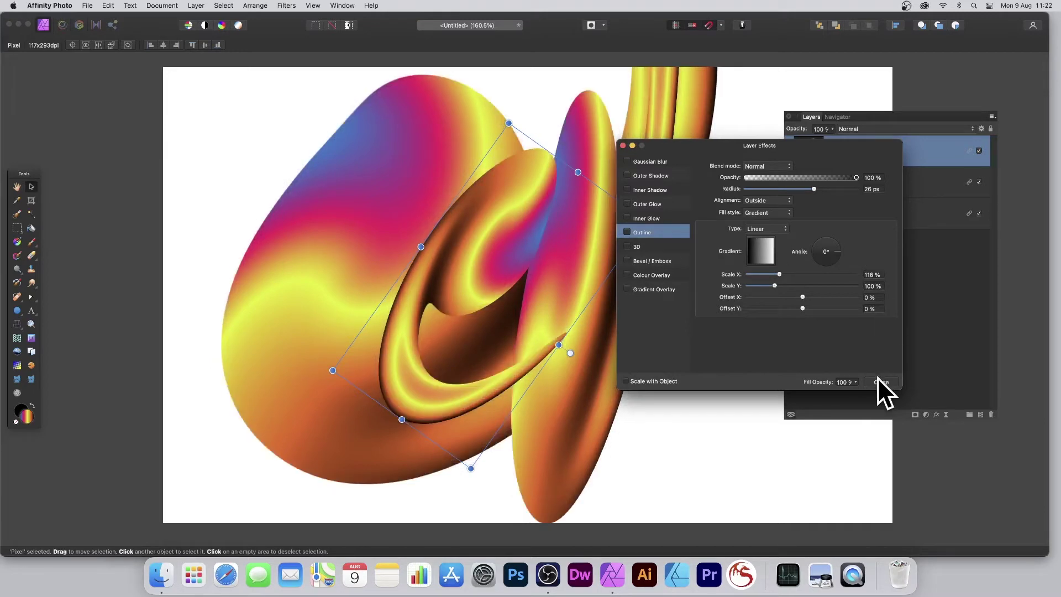
pyautogui.click(627, 161)
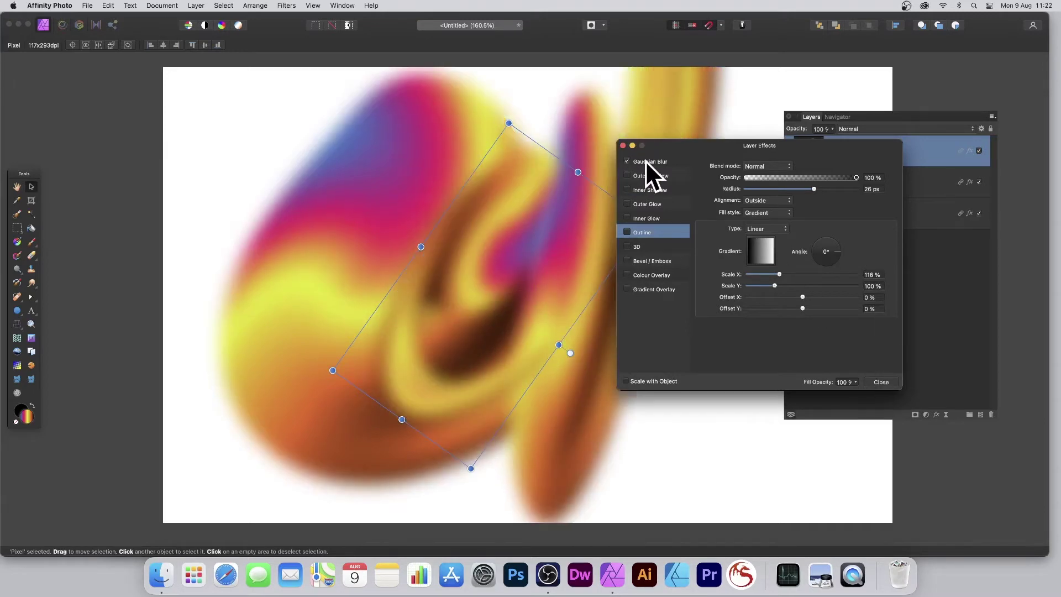
pyautogui.click(882, 382)
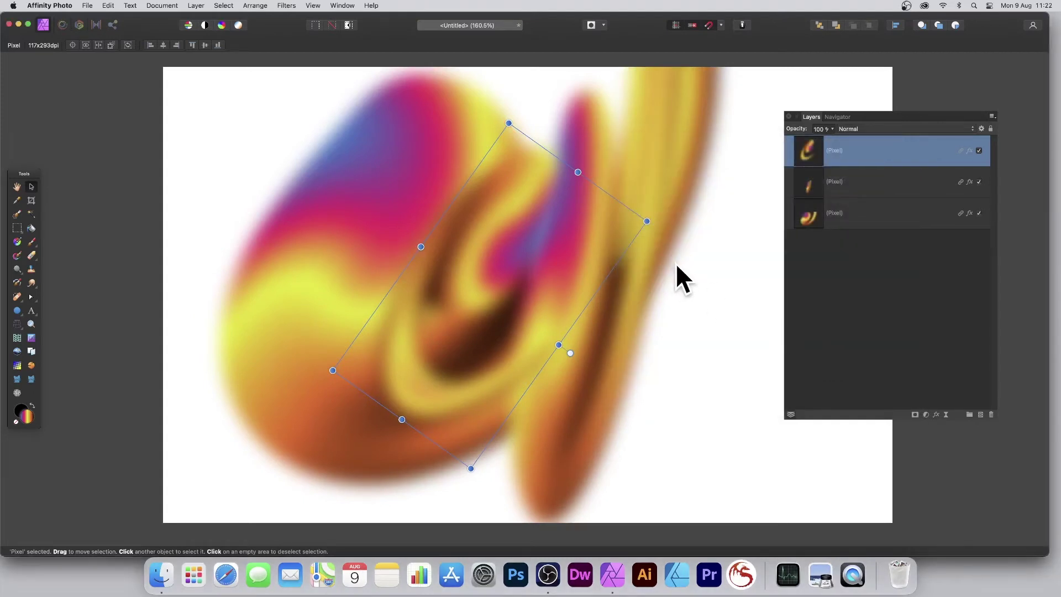
pyautogui.moveTo(509, 123); pyautogui.dragTo(500, 207)
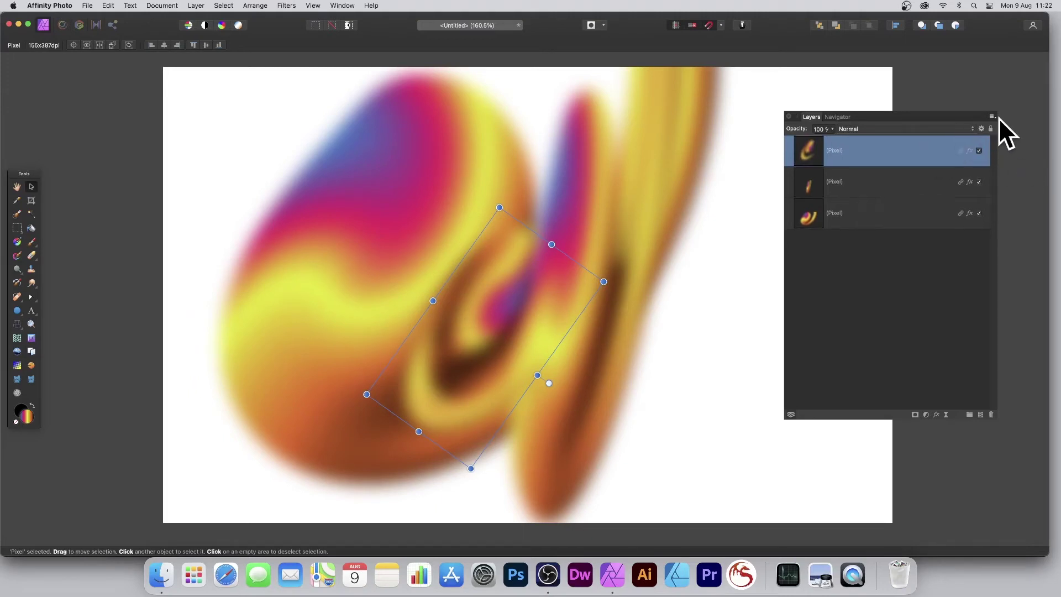
pyautogui.click(197, 7)
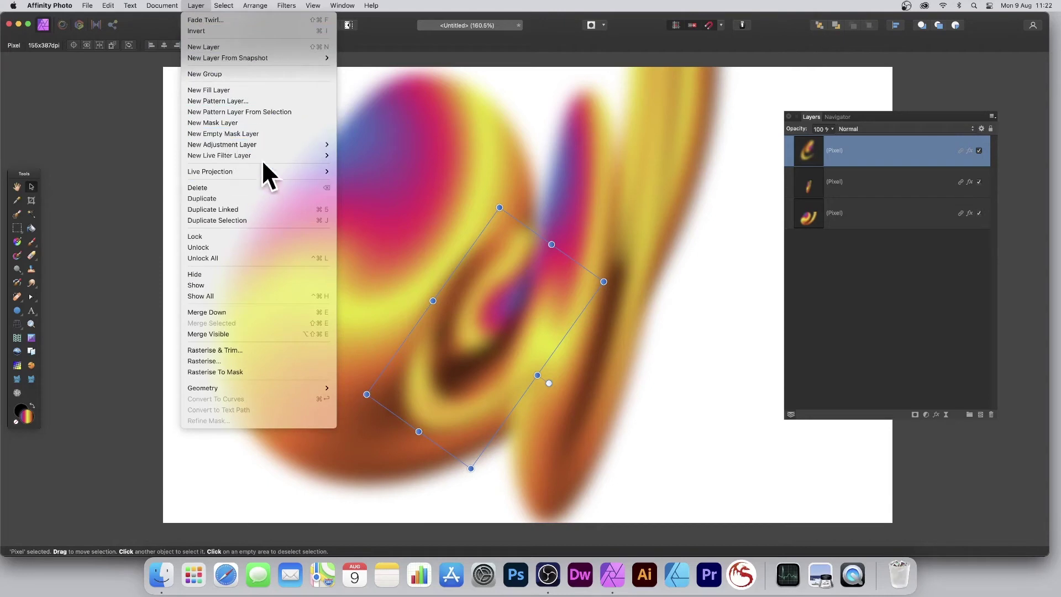
pyautogui.moveTo(251, 145)
pyautogui.moveTo(260, 172)
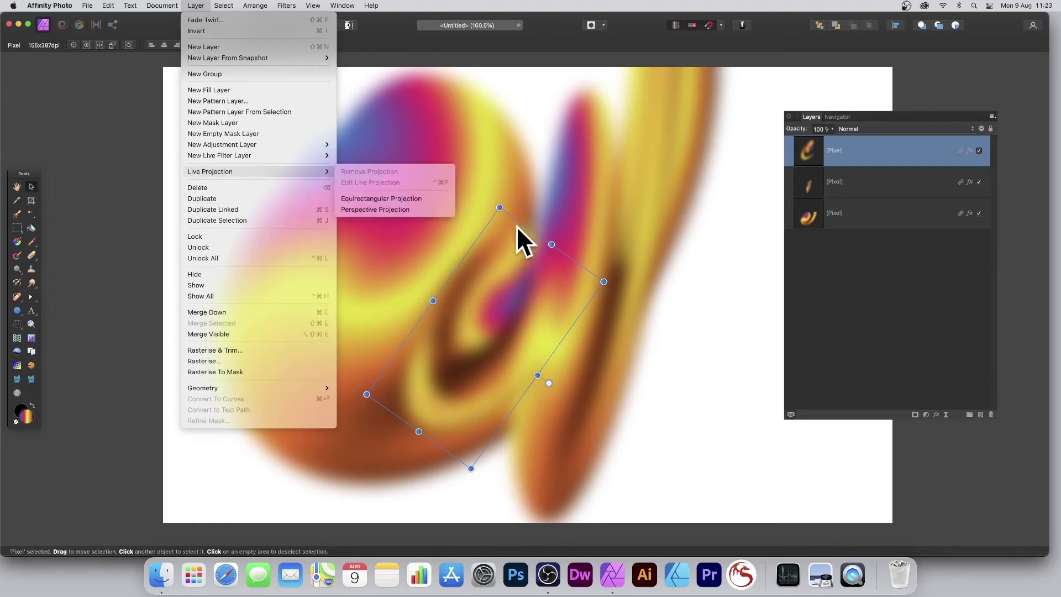
pyautogui.click(512, 221)
pyautogui.click(194, 6)
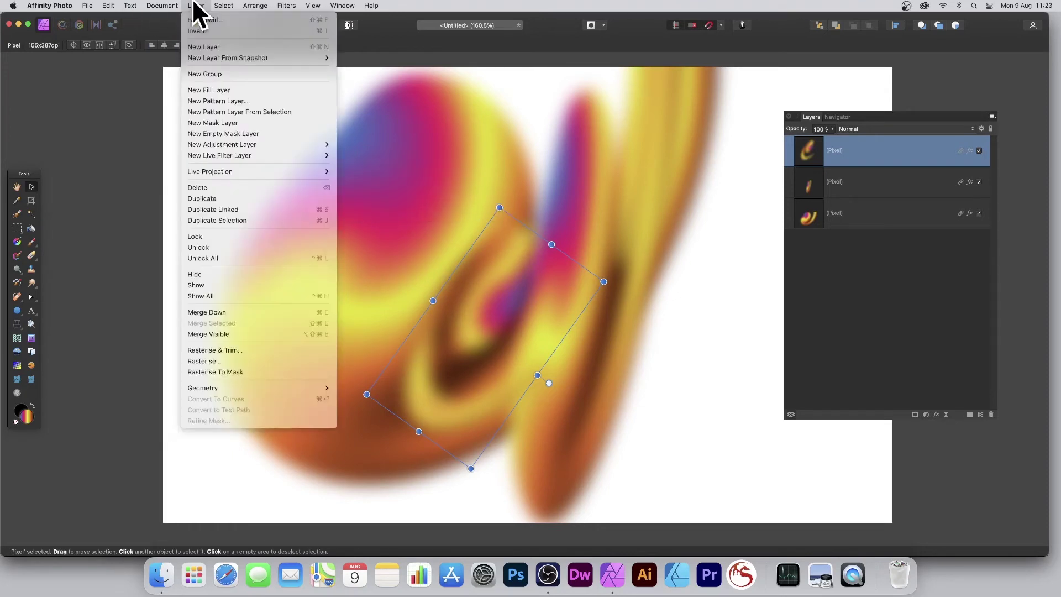
pyautogui.click(786, 360)
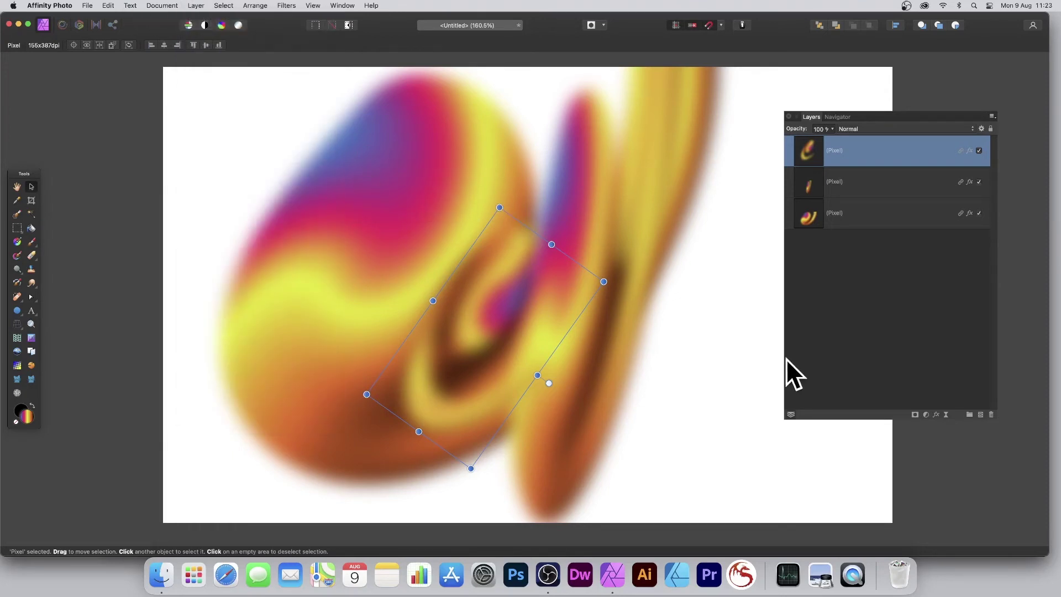
# - Add a black-to-white linear Gradient Overlay to the blurred shapes and move the effects dialog off the artwork
pyautogui.click(937, 415)
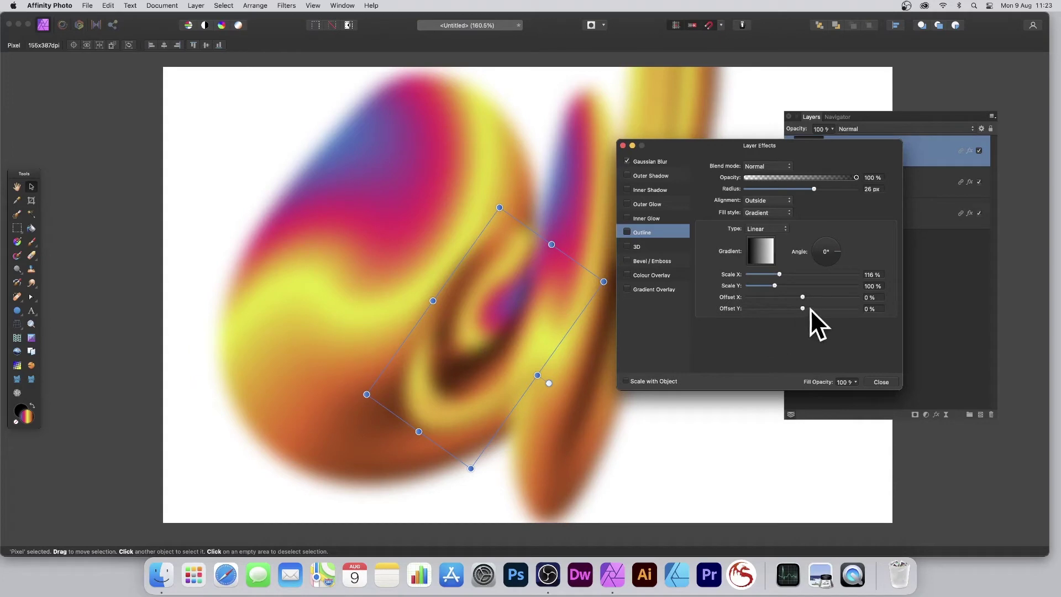
pyautogui.click(633, 290)
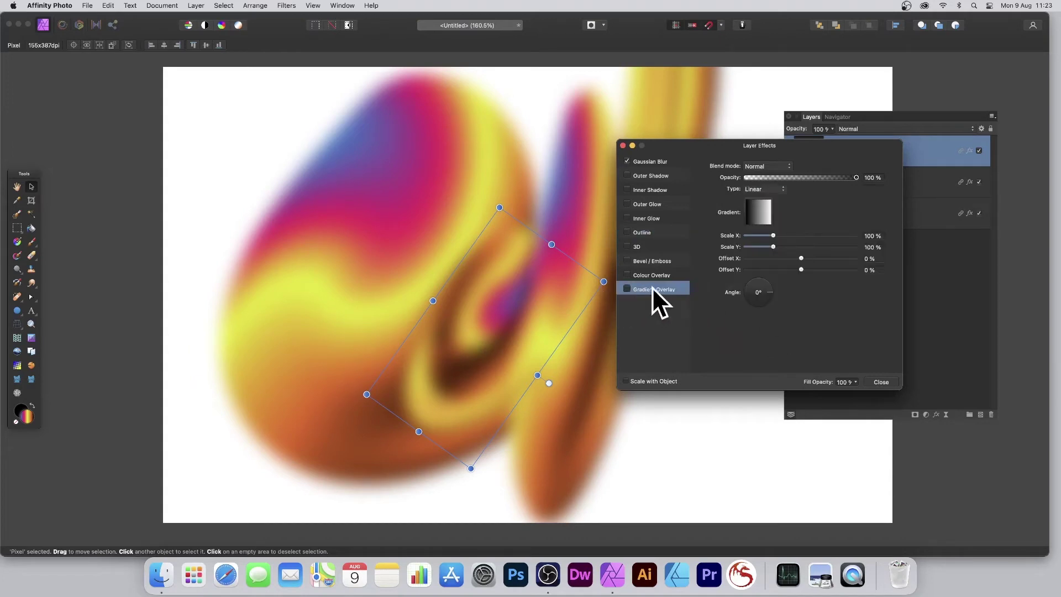
pyautogui.click(627, 288)
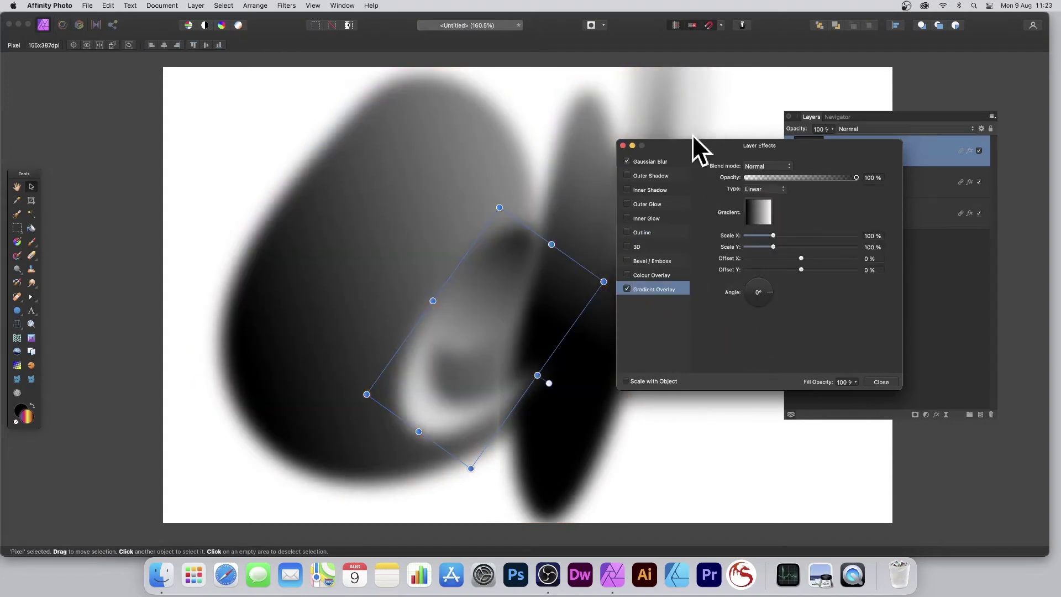
pyautogui.moveTo(693, 141); pyautogui.dragTo(737, 100)
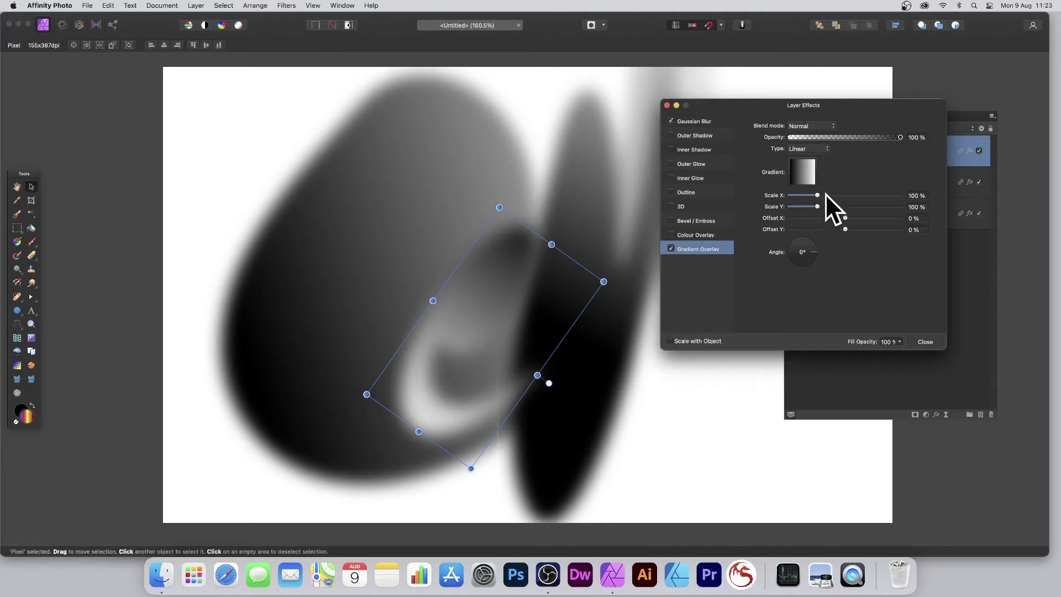
# - Set the Gradient Overlay's Scale X to 75% and Offset Y to 4%, and add a magenta stop at 33%
pyautogui.moveTo(818, 195); pyautogui.dragTo(810, 194)
pyautogui.moveTo(847, 229)
pyautogui.mouseDown()
pyautogui.moveTo(820, 228)
pyautogui.moveTo(857, 229)
pyautogui.moveTo(844, 227)
pyautogui.mouseUp()
pyautogui.click(797, 162)
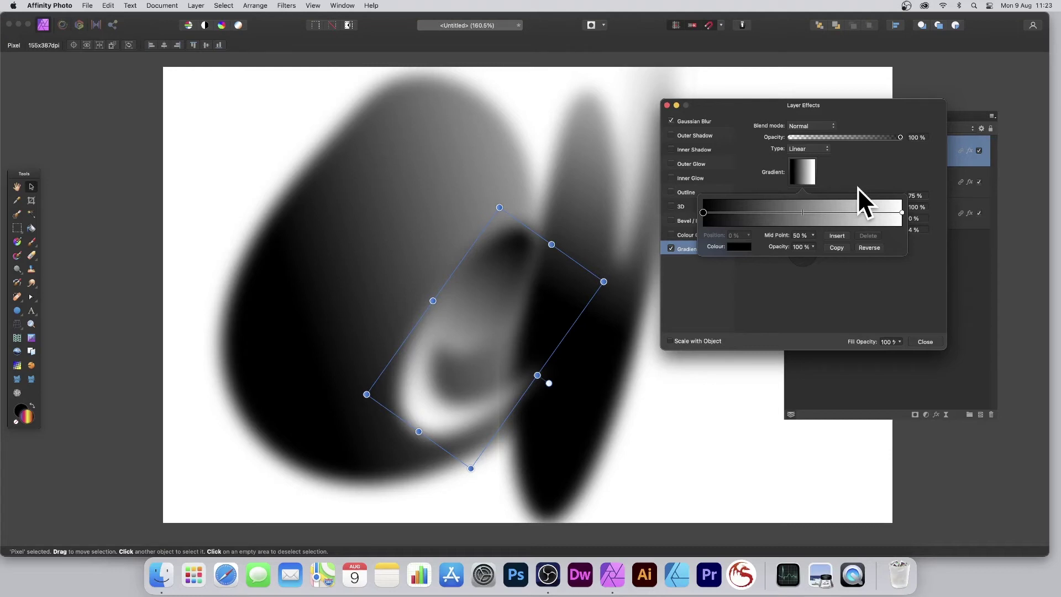
pyautogui.click(768, 211)
pyautogui.click(740, 247)
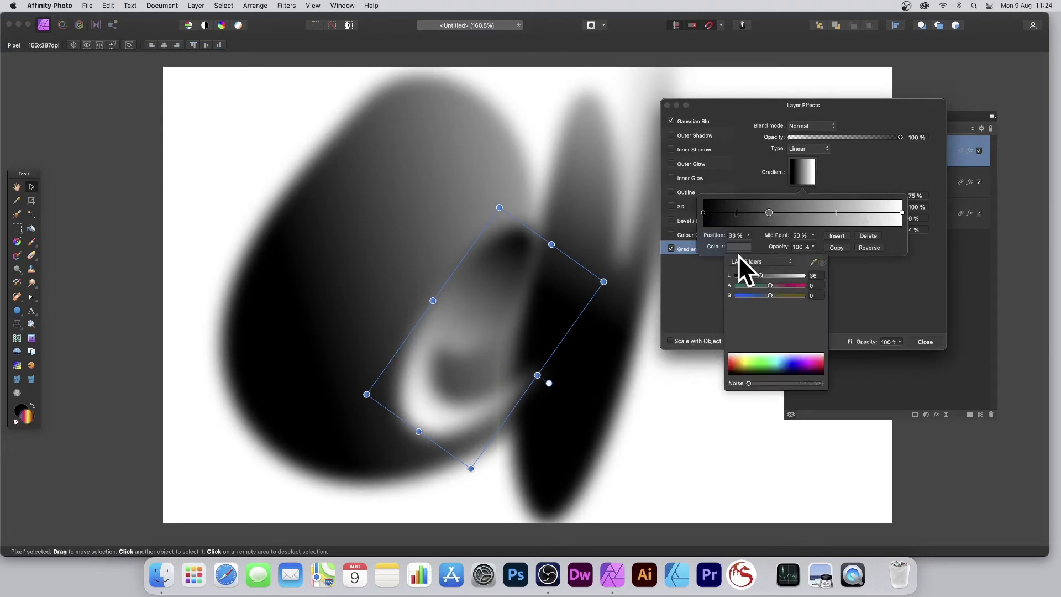
pyautogui.moveTo(787, 285); pyautogui.dragTo(797, 285)
pyautogui.click(860, 210)
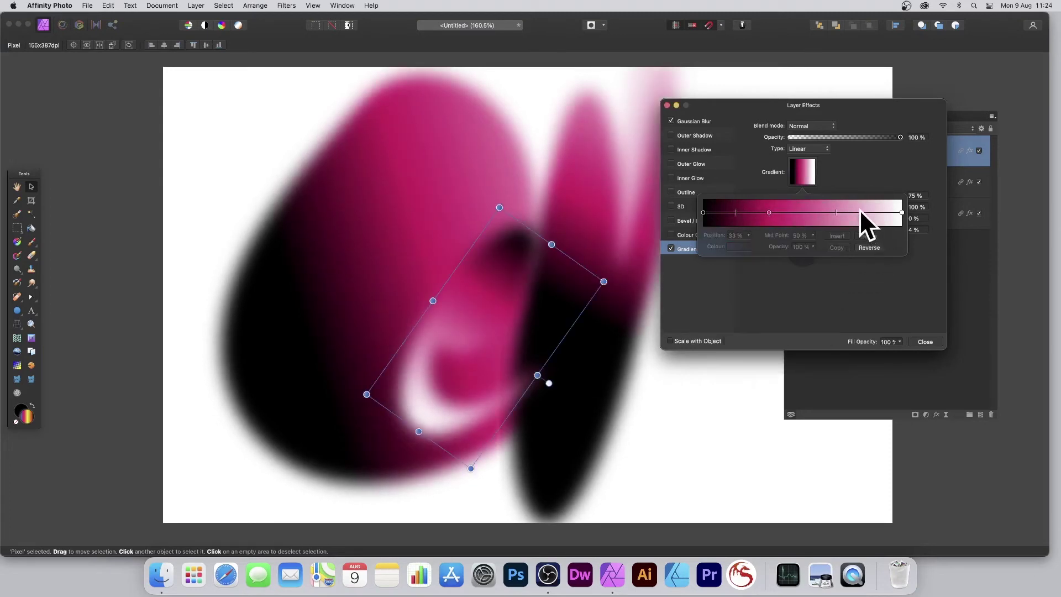
# - Add a bright green colour stop at 81% in the Gradient Overlay's gradient
pyautogui.click(863, 213)
pyautogui.click(737, 247)
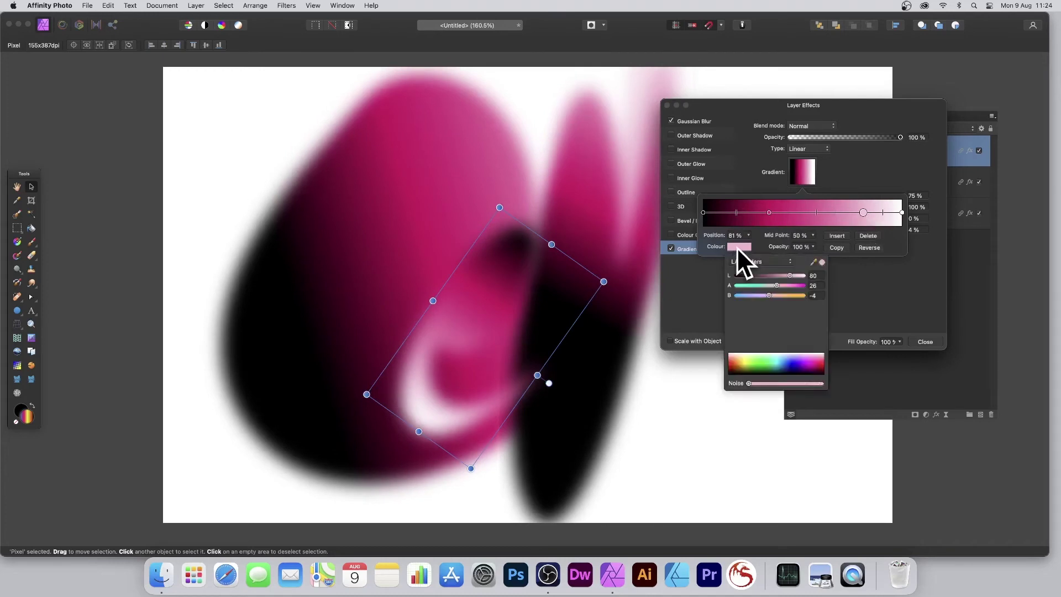
pyautogui.click(752, 362)
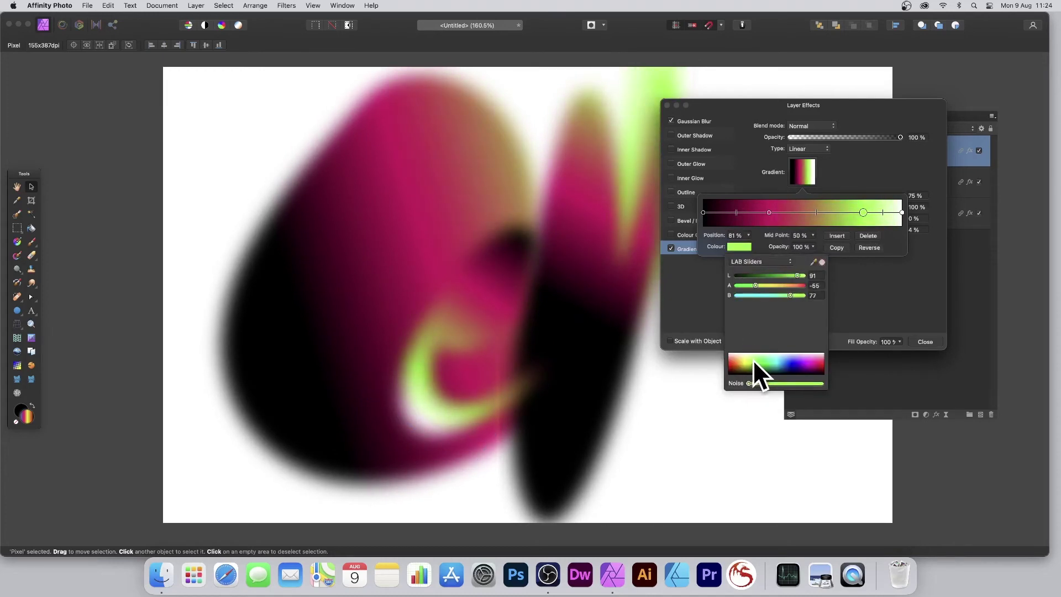
pyautogui.click(849, 314)
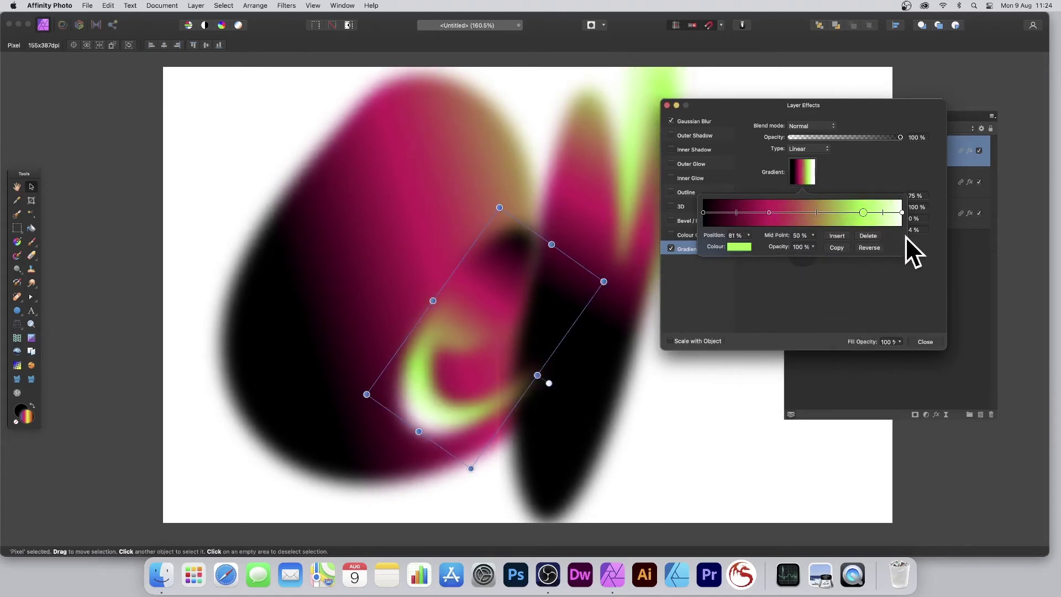
# - Change the Gradient Overlay's type to Elliptical and reverse its gradient
pyautogui.click(796, 150)
pyautogui.click(800, 160)
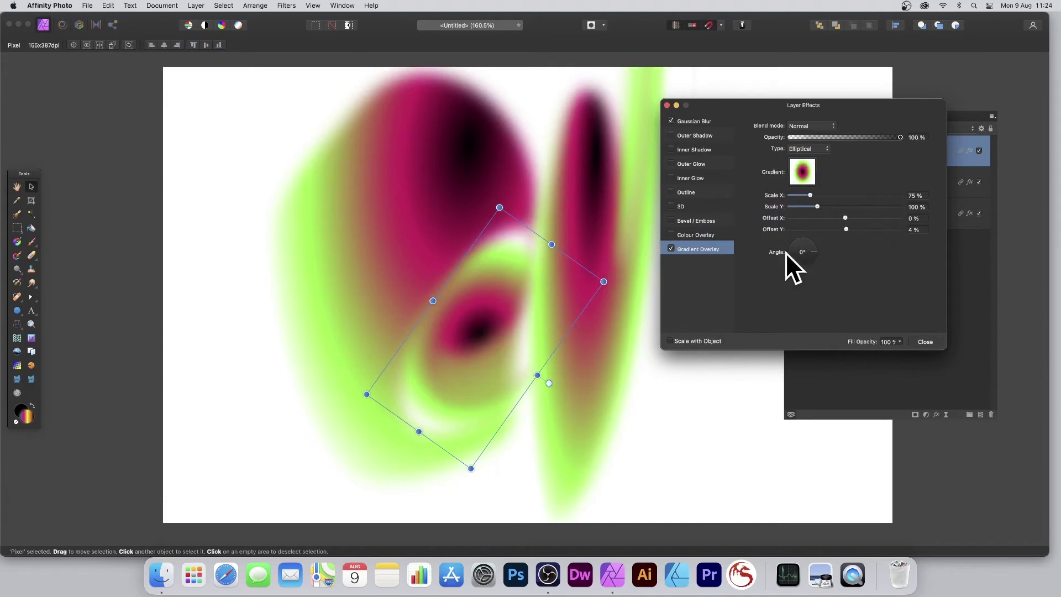
pyautogui.click(803, 173)
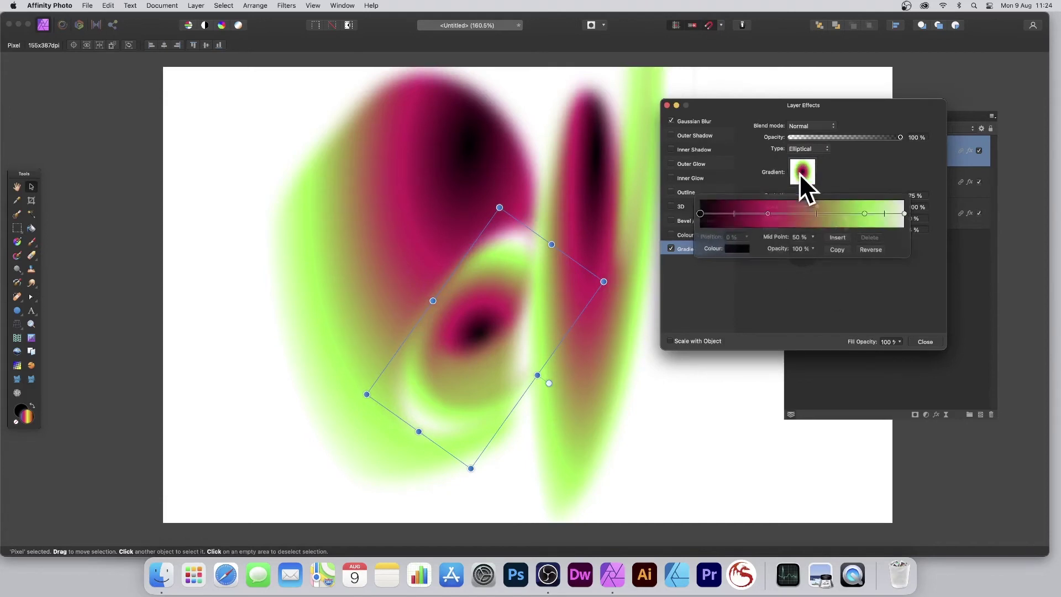
pyautogui.click(870, 249)
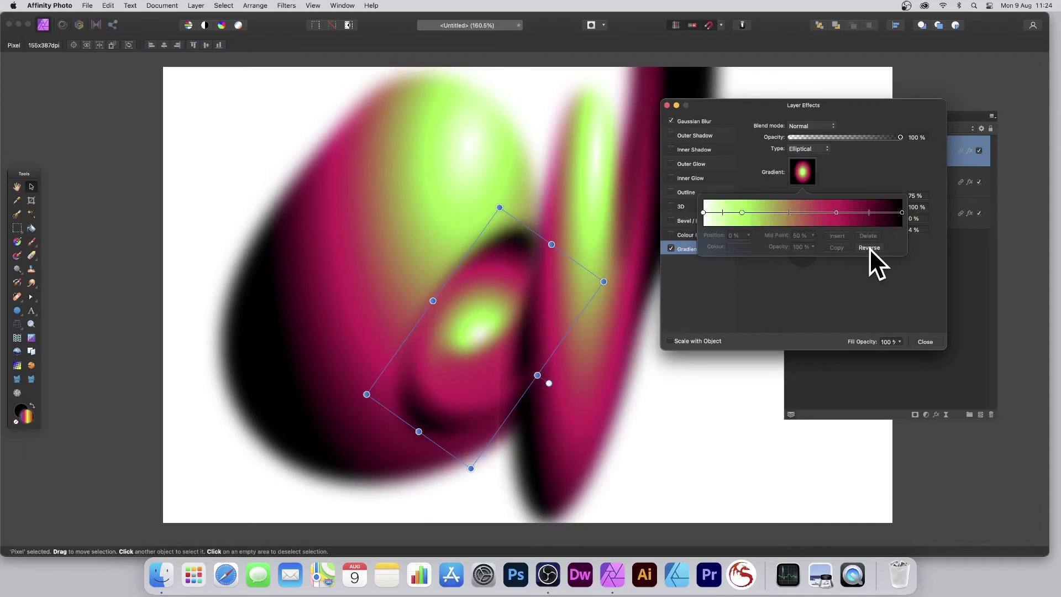
pyautogui.click(851, 273)
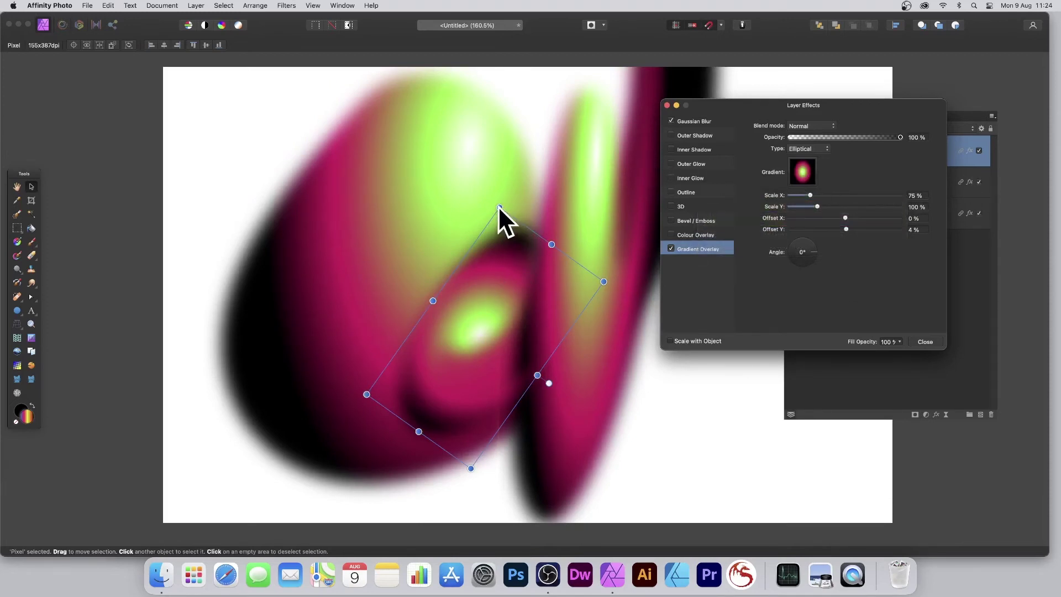
# - Enlarge the twirled front shape and set the Gradient Overlay's Scale X to 76%
pyautogui.moveTo(498, 208); pyautogui.dragTo(500, 138)
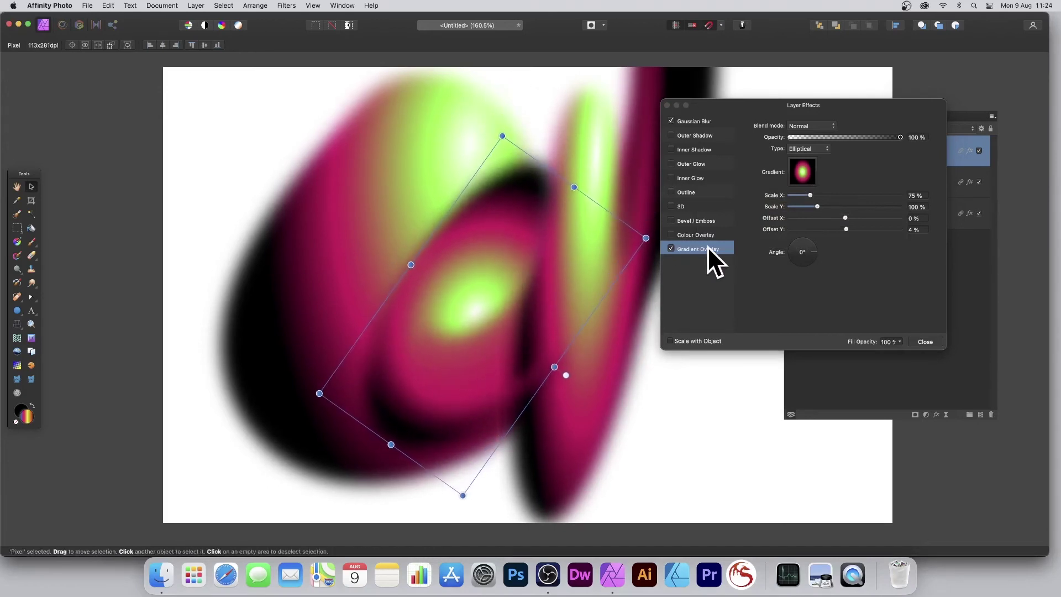
pyautogui.moveTo(832, 198); pyautogui.dragTo(814, 194)
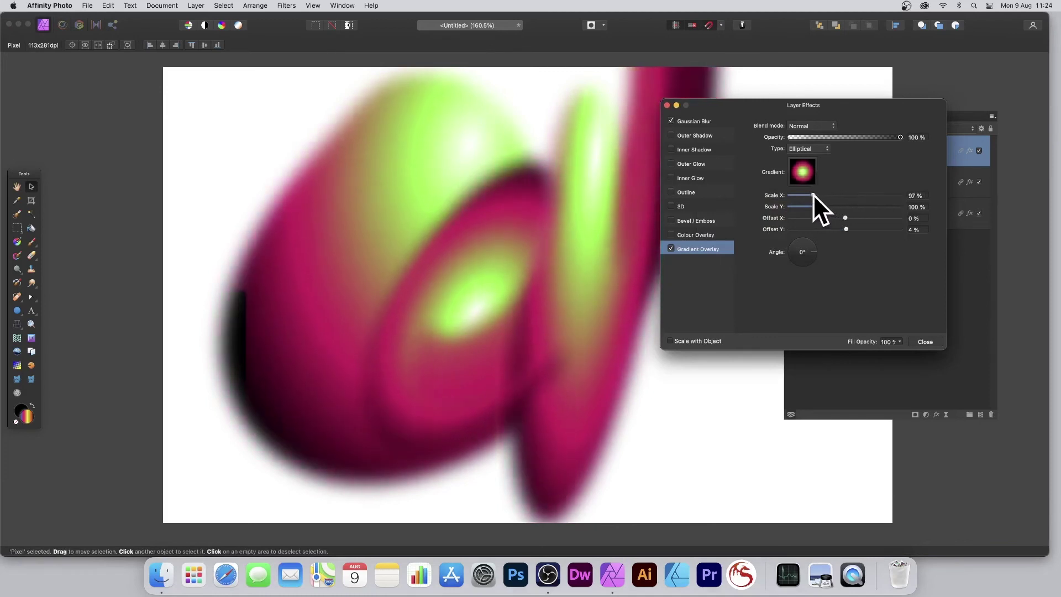
# - Set the Gradient Overlay to Difference blend mode, compare the artwork with it off and on, and rotate its angle to 189°
pyautogui.click(806, 126)
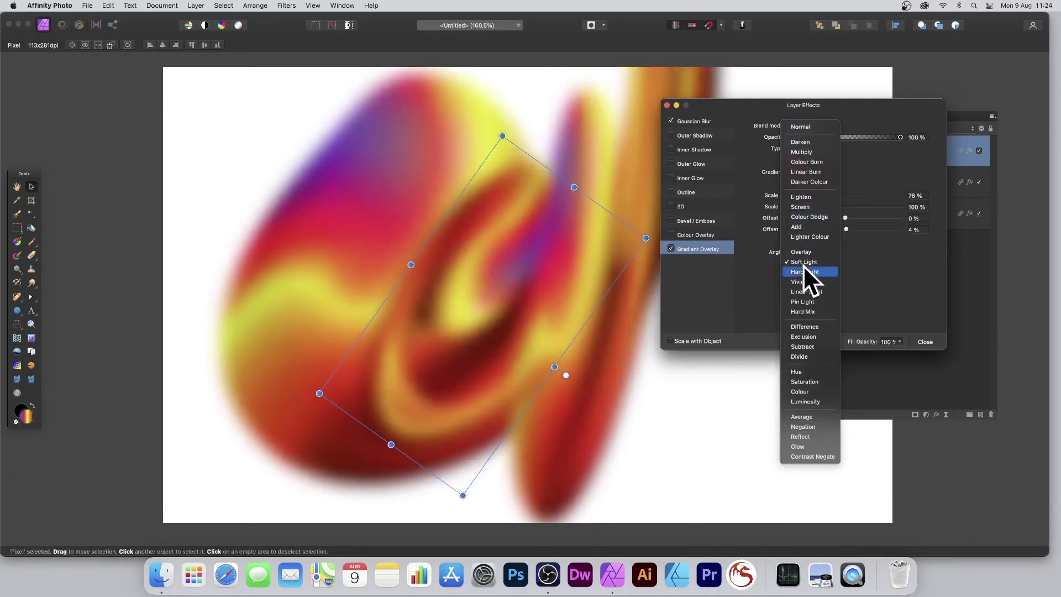
pyautogui.click(810, 327)
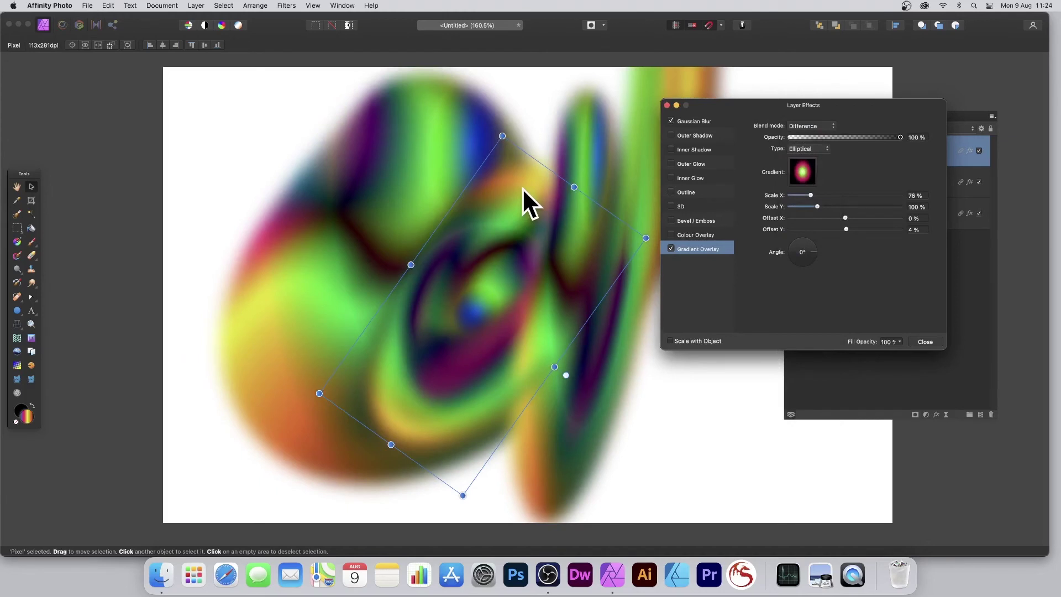
pyautogui.click(671, 249)
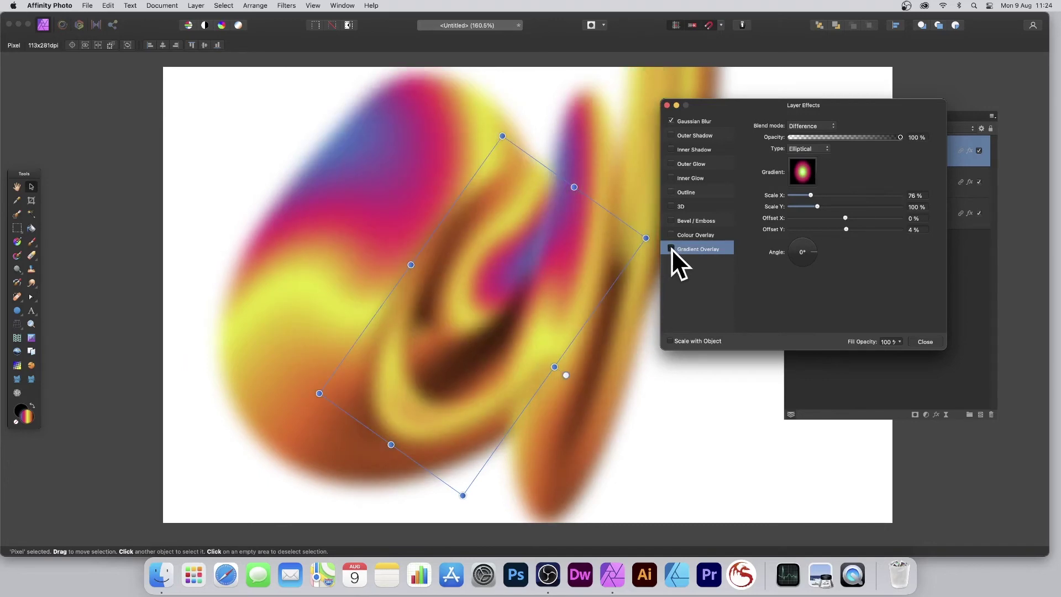
pyautogui.click(672, 249)
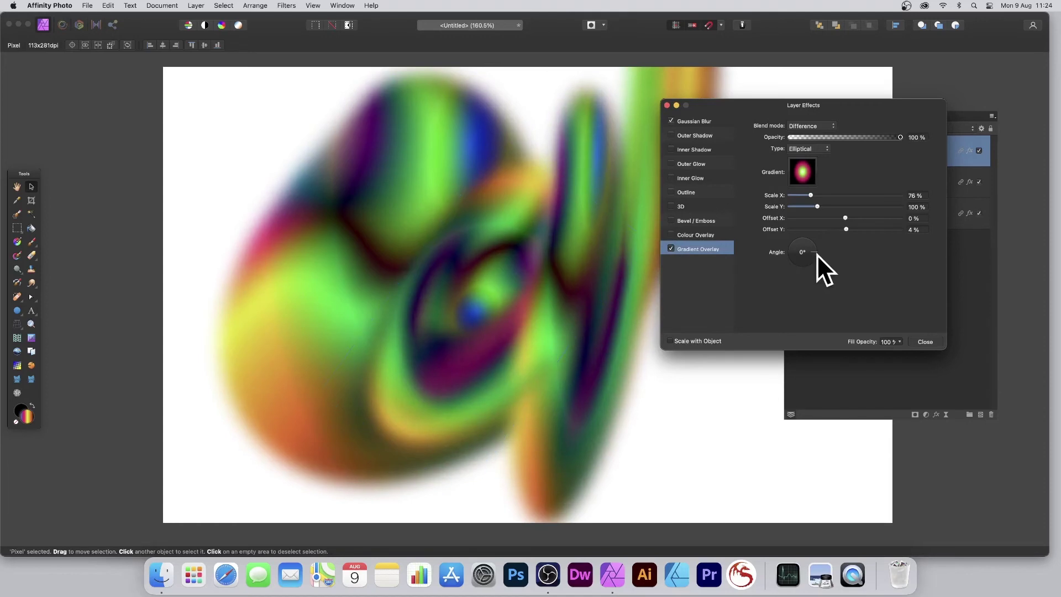
pyautogui.moveTo(817, 255); pyautogui.dragTo(768, 256)
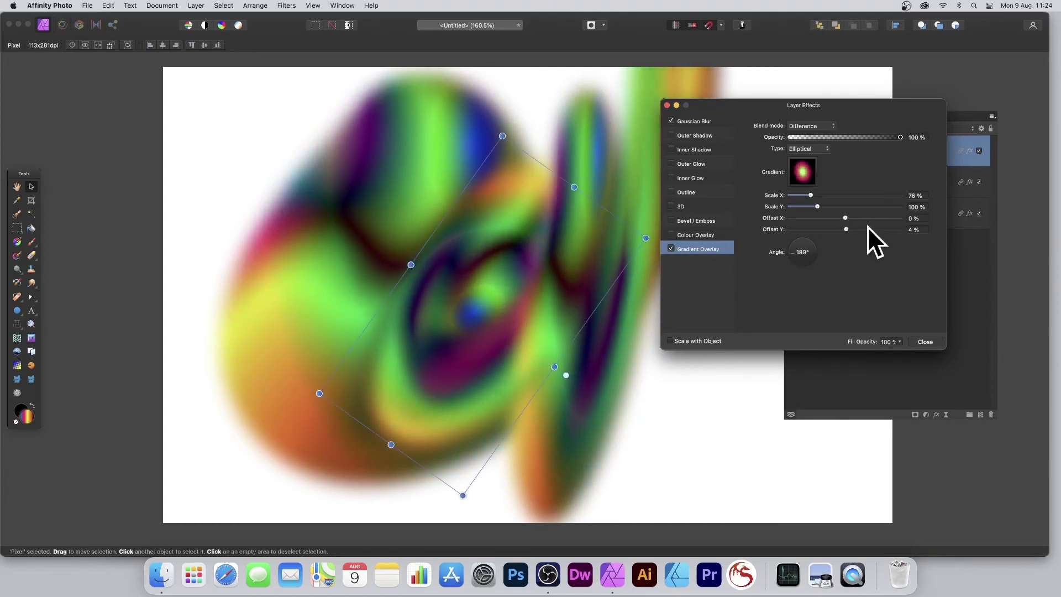
pyautogui.moveTo(811, 195)
pyautogui.mouseDown()
pyautogui.moveTo(857, 196)
pyautogui.moveTo(813, 195)
pyautogui.mouseUp()
# - Add an orange Colour Overlay in Difference blend mode to the shapes and close the layer effects
pyautogui.click(689, 234)
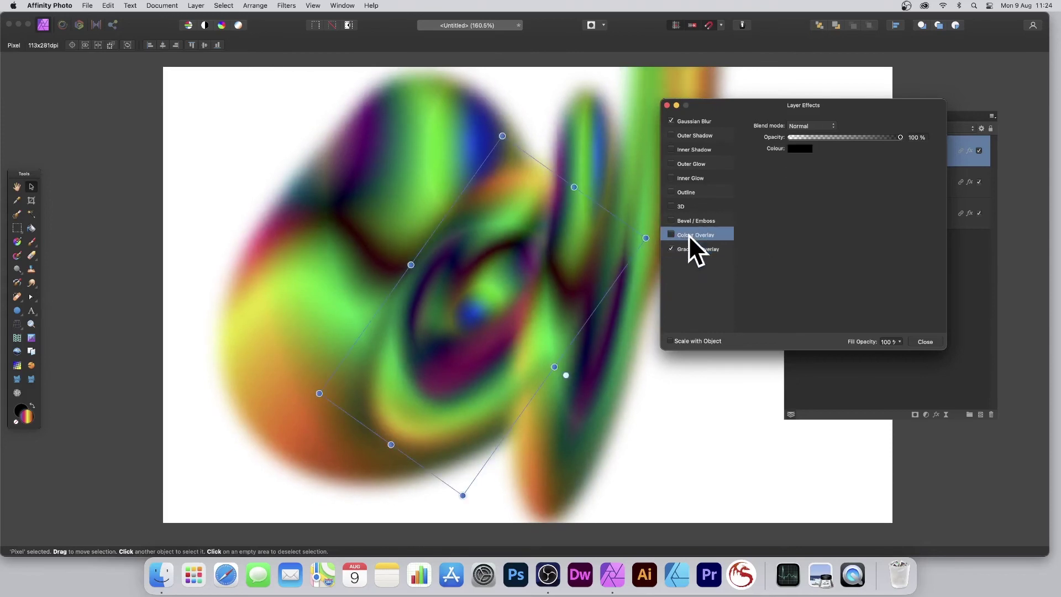
pyautogui.click(670, 235)
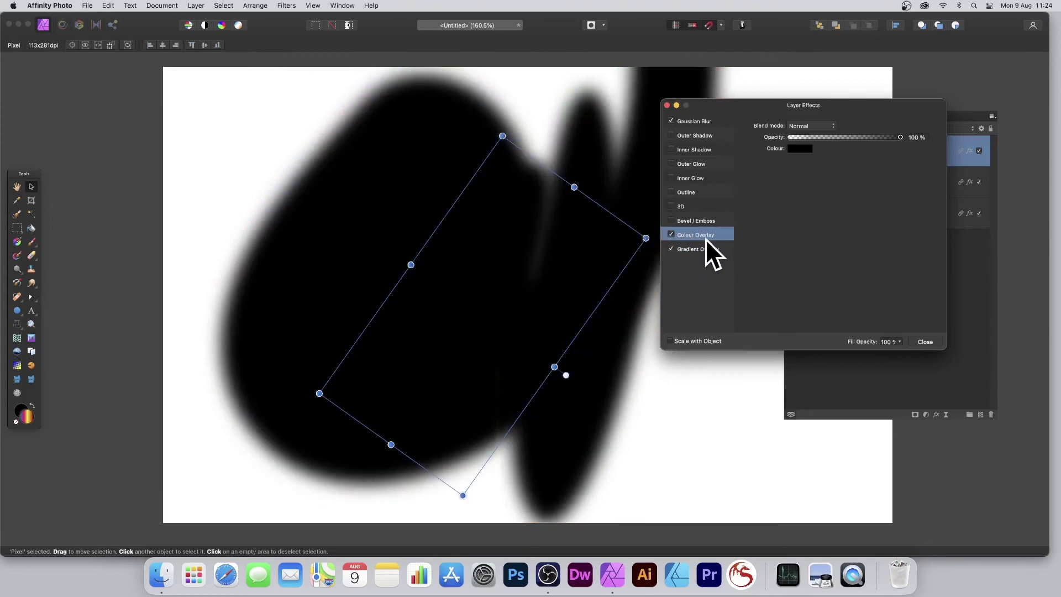
pyautogui.click(807, 125)
pyautogui.click(819, 316)
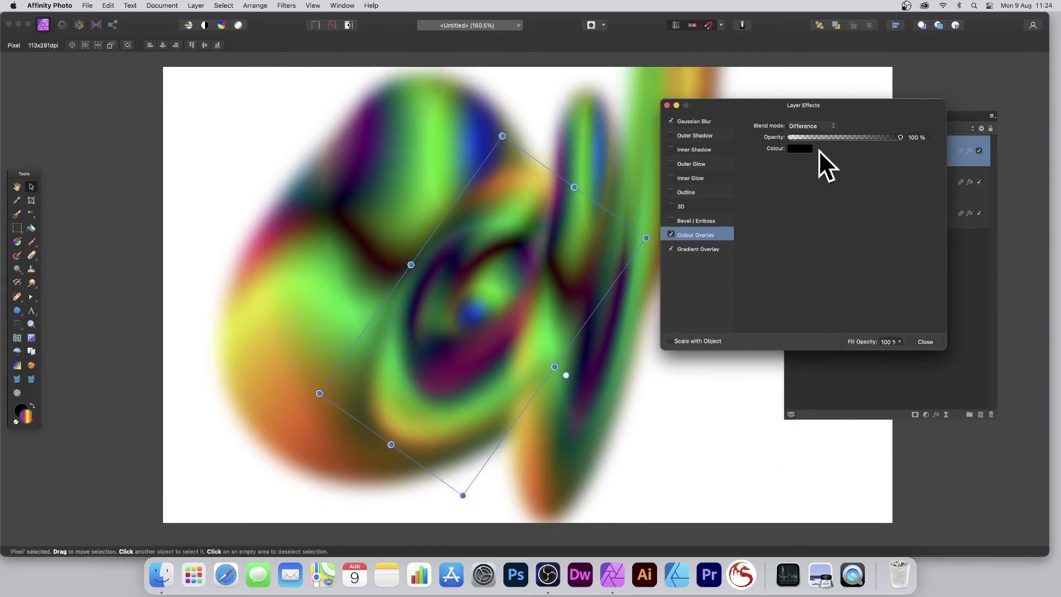
pyautogui.click(800, 148)
pyautogui.click(853, 188)
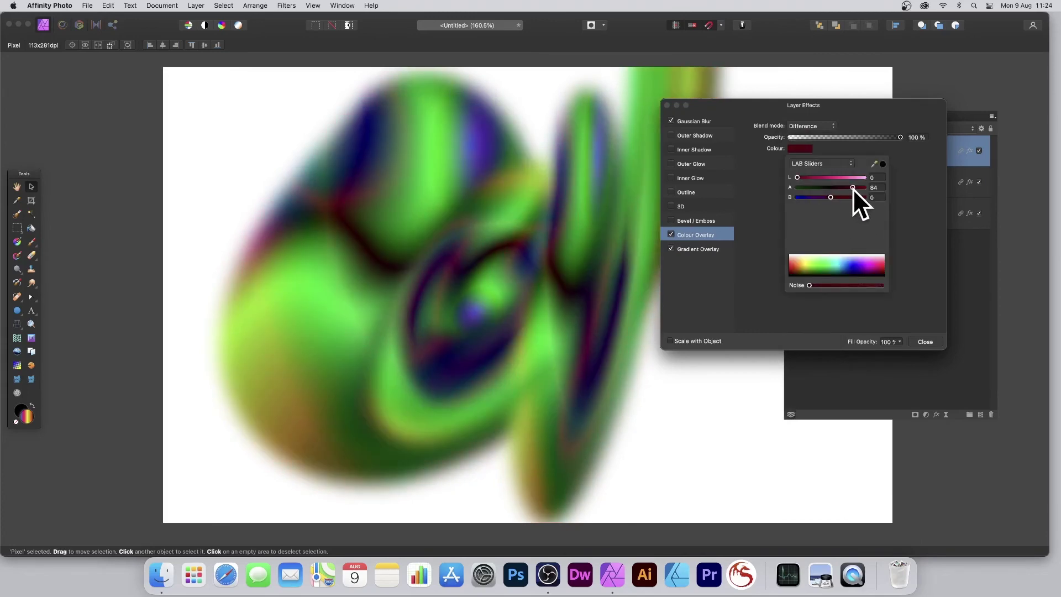
pyautogui.moveTo(833, 260); pyautogui.dragTo(800, 264)
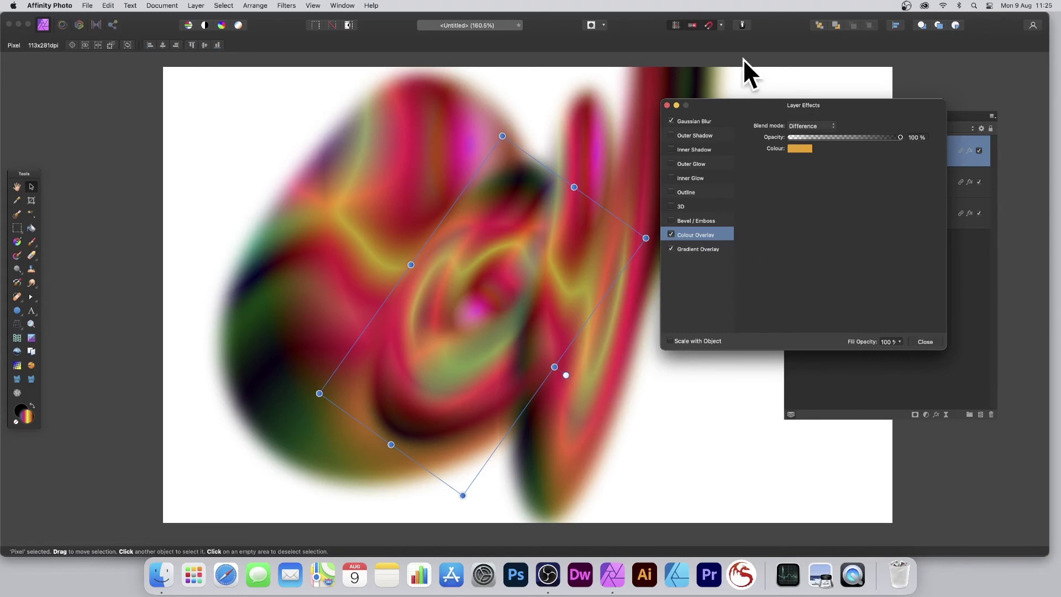
pyautogui.click(936, 343)
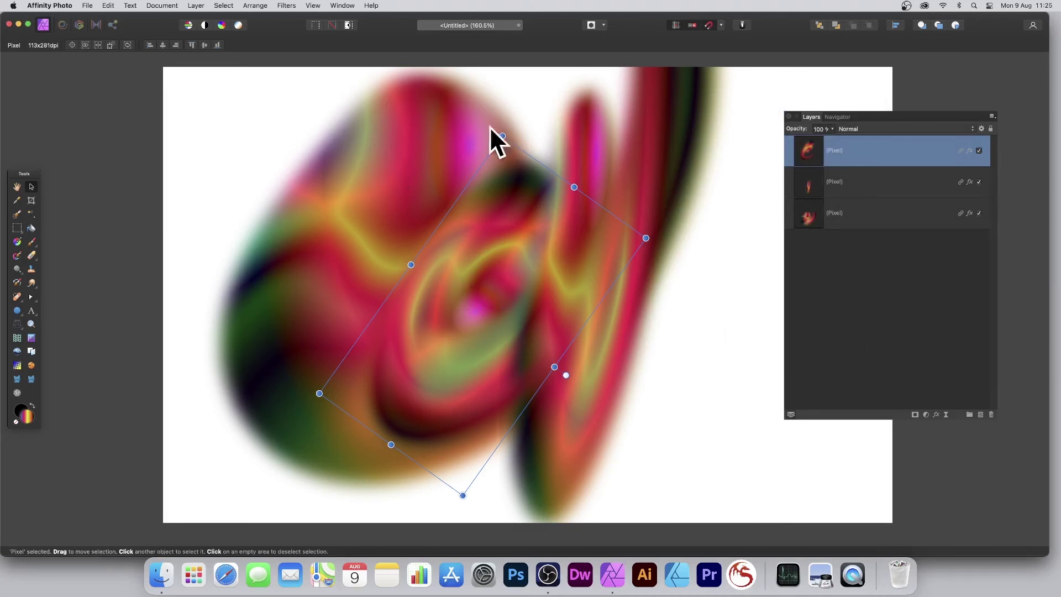
# - Try rasterising the top layer without preserving its layer effects, and undo it
pyautogui.click(193, 5)
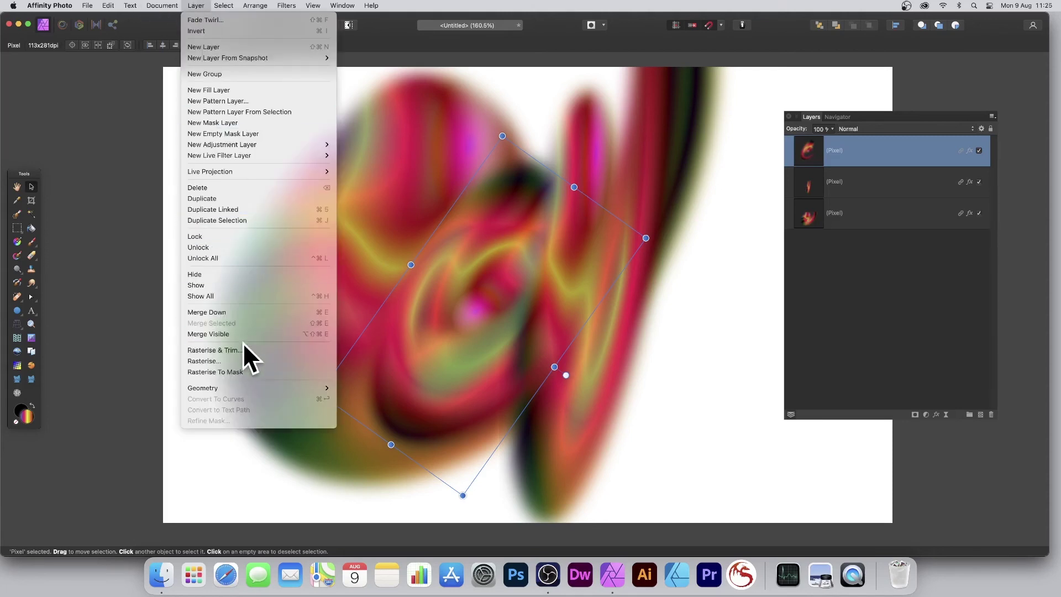
pyautogui.click(243, 361)
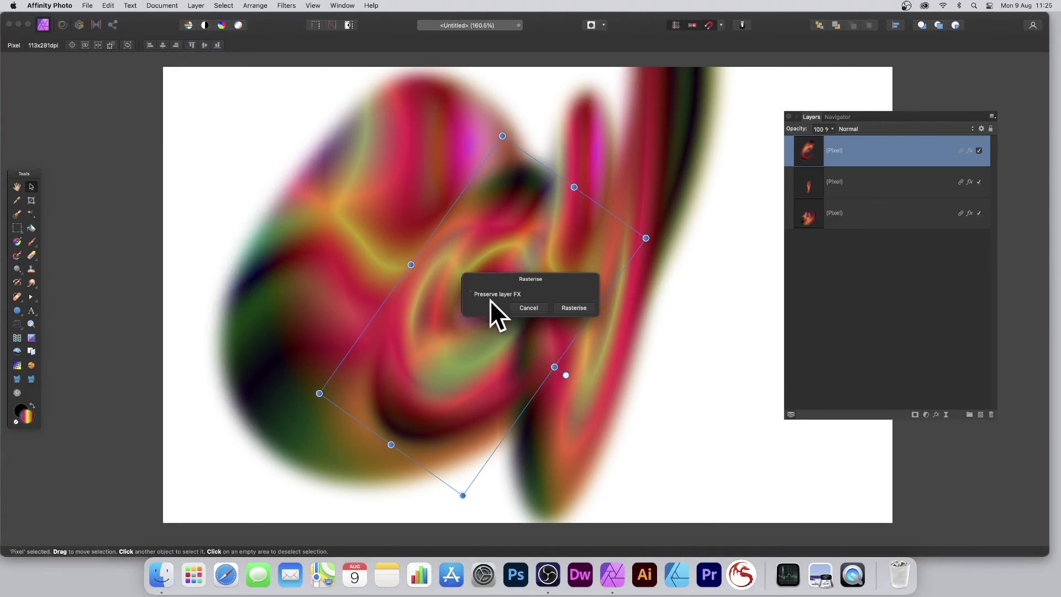
pyautogui.click(576, 306)
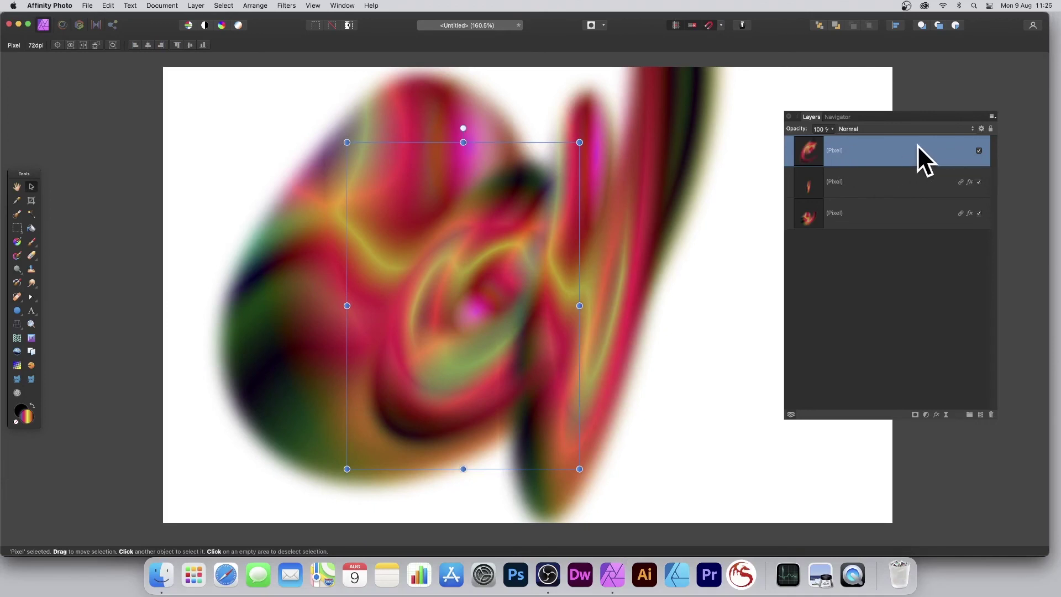
pyautogui.press('super+z')
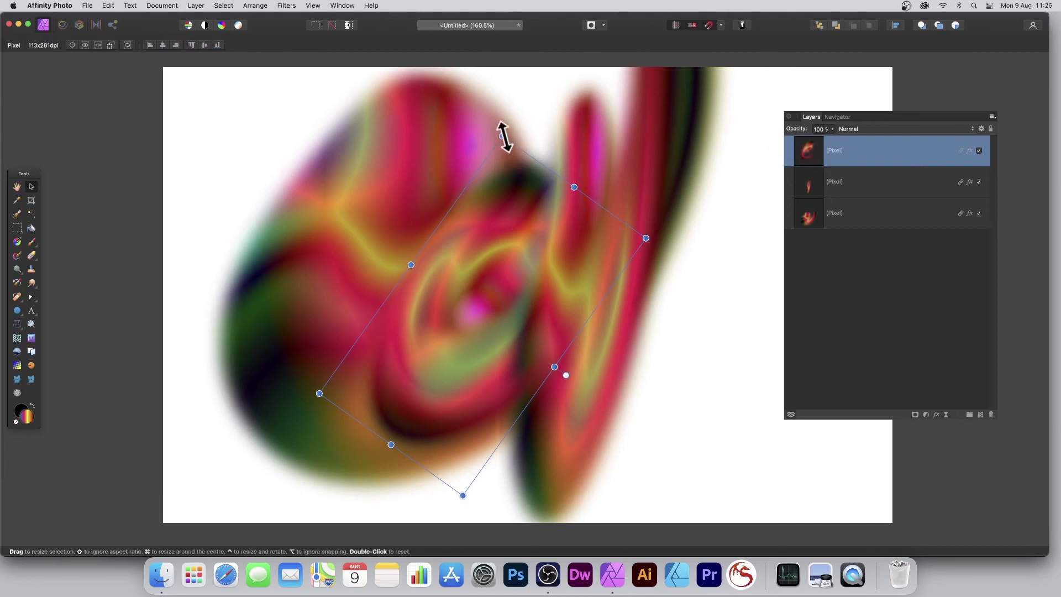
# - Shrink the twirled front shape slightly, and scale down the narrow upright shape and move it to the right of the artwork
pyautogui.moveTo(503, 136); pyautogui.dragTo(501, 157)
pyautogui.click(659, 148)
pyautogui.moveTo(663, 147)
pyautogui.mouseDown()
pyautogui.moveTo(650, 205)
pyautogui.moveTo(702, 256)
pyautogui.moveTo(675, 284)
pyautogui.moveTo(675, 350)
pyautogui.mouseUp()
pyautogui.moveTo(691, 129); pyautogui.dragTo(670, 286)
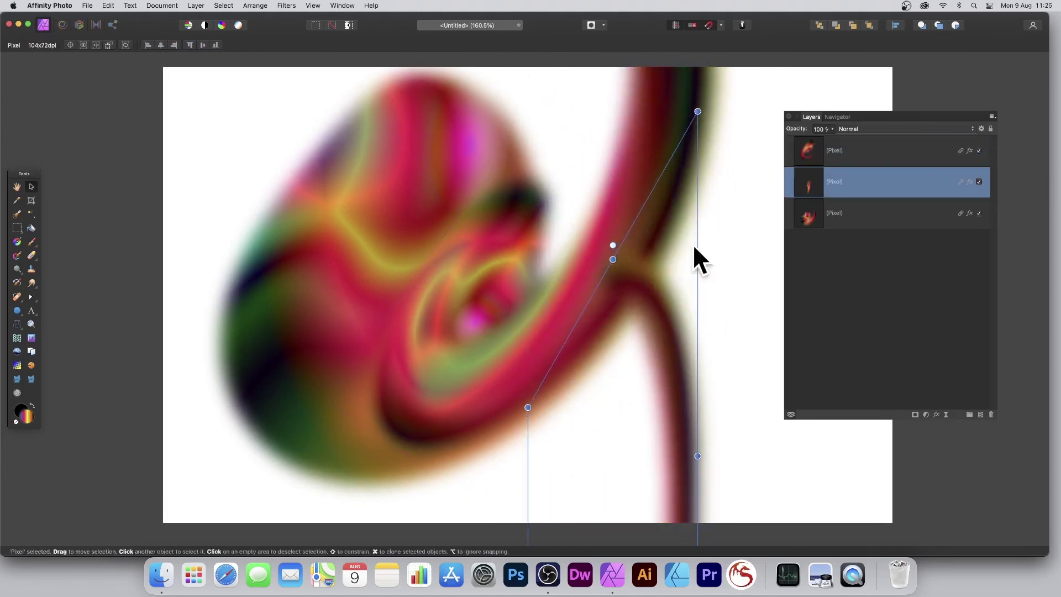
pyautogui.moveTo(696, 117); pyautogui.dragTo(660, 333)
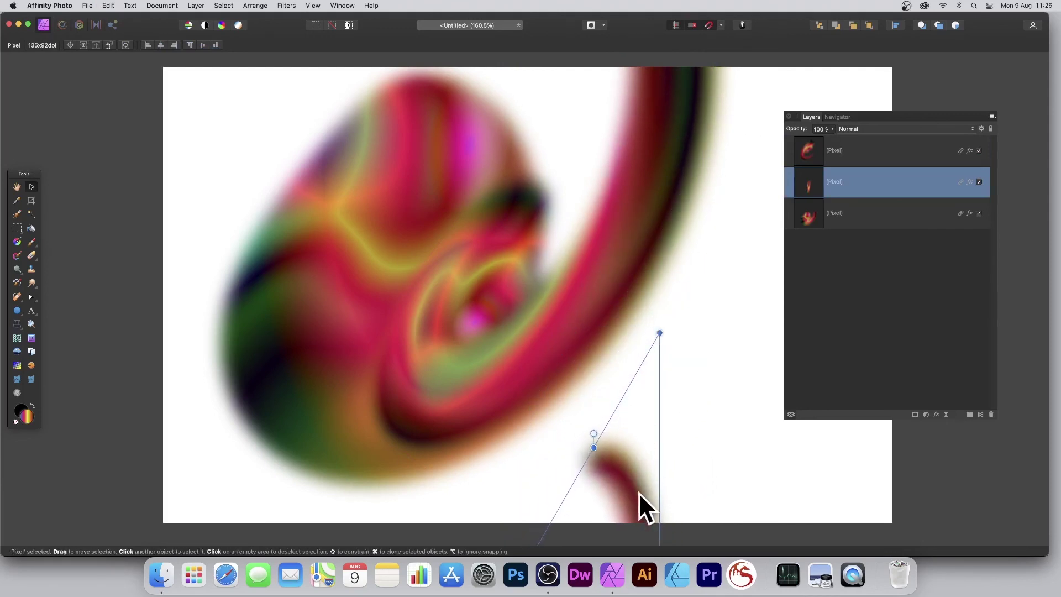
pyautogui.moveTo(628, 471)
pyautogui.mouseDown()
pyautogui.moveTo(686, 167)
pyautogui.moveTo(668, 81)
pyautogui.moveTo(675, 120)
pyautogui.mouseUp()
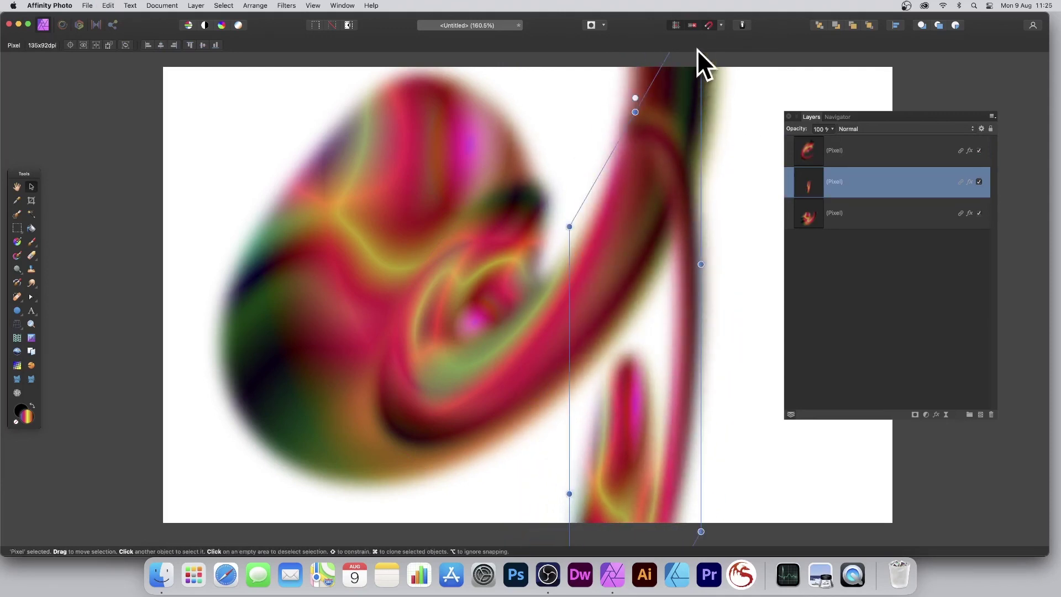
pyautogui.moveTo(575, 218); pyautogui.dragTo(637, 339)
pyautogui.moveTo(688, 306)
pyautogui.mouseDown()
pyautogui.moveTo(723, 134)
pyautogui.moveTo(619, 227)
pyautogui.moveTo(656, 344)
pyautogui.mouseUp()
# - Scale down the large back shape and move it so it overlaps the twirled front shape
pyautogui.click(634, 153)
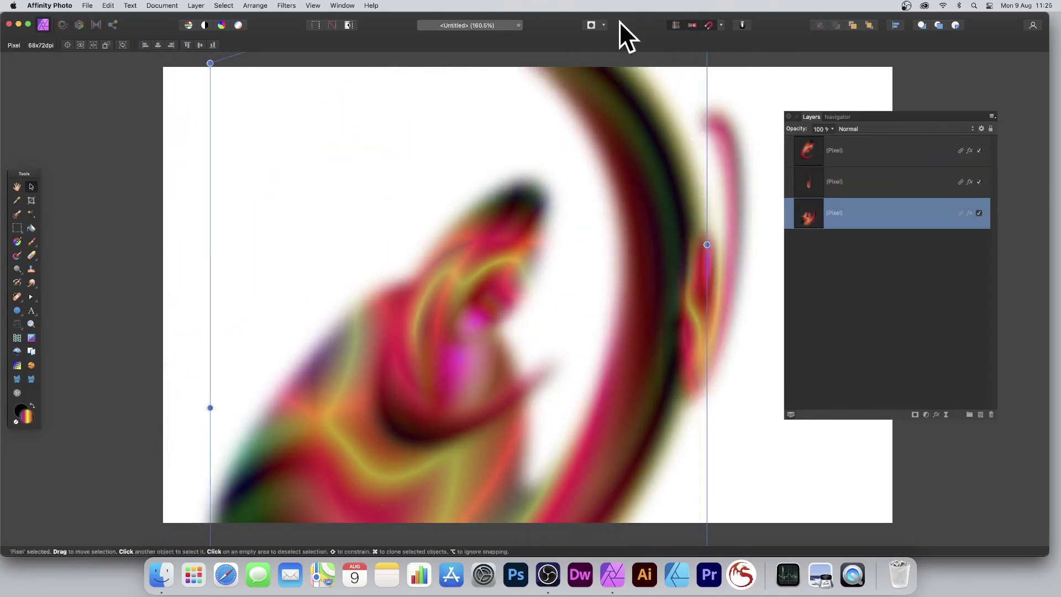
pyautogui.moveTo(630, 105); pyautogui.dragTo(621, 274)
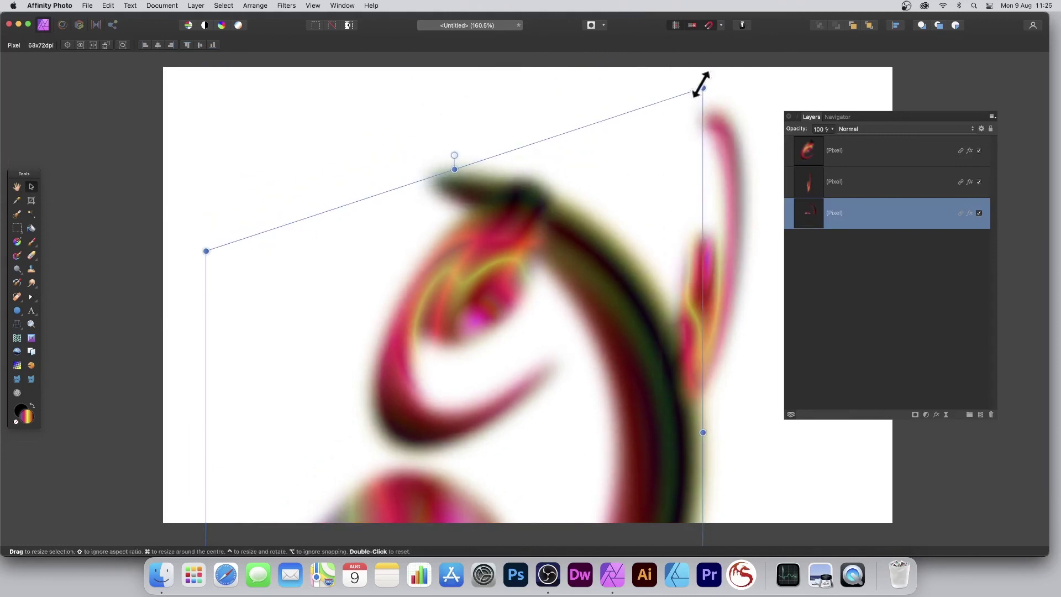
pyautogui.moveTo(706, 85); pyautogui.dragTo(473, 300)
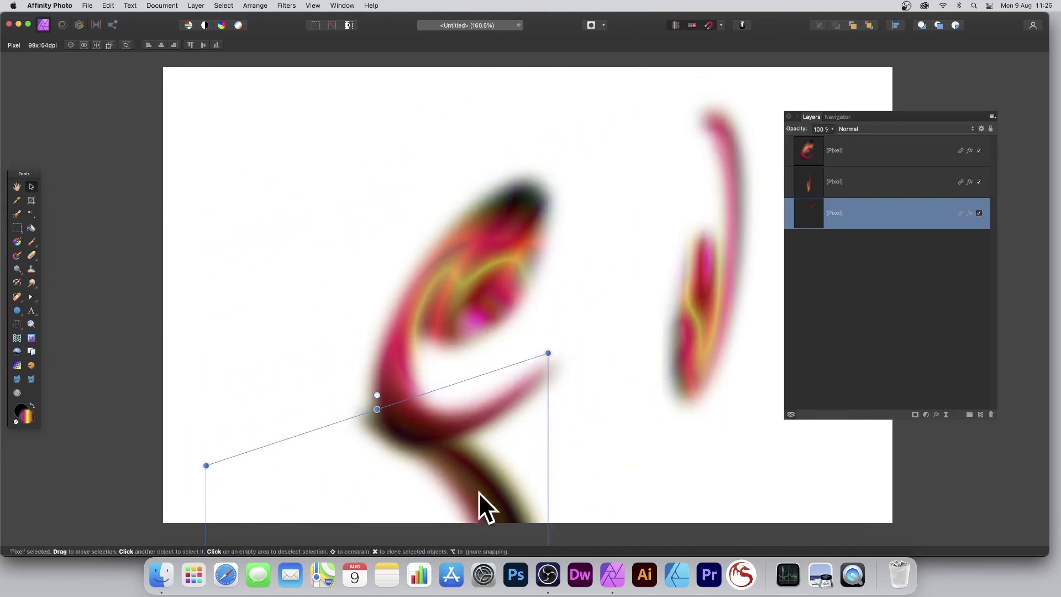
pyautogui.moveTo(478, 492); pyautogui.dragTo(610, 176)
pyautogui.moveTo(339, 142); pyautogui.dragTo(501, 293)
pyautogui.moveTo(619, 301); pyautogui.dragTo(586, 190)
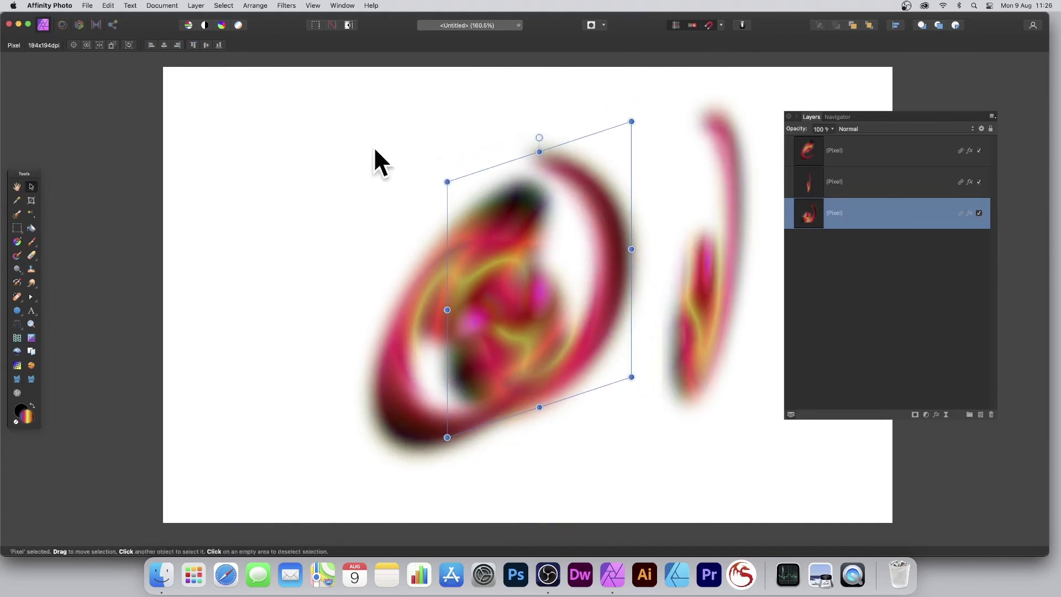
# - Select all three pixel layers and scale them down together slightly
pyautogui.moveTo(294, 82); pyautogui.dragTo(771, 465)
pyautogui.click(841, 155)
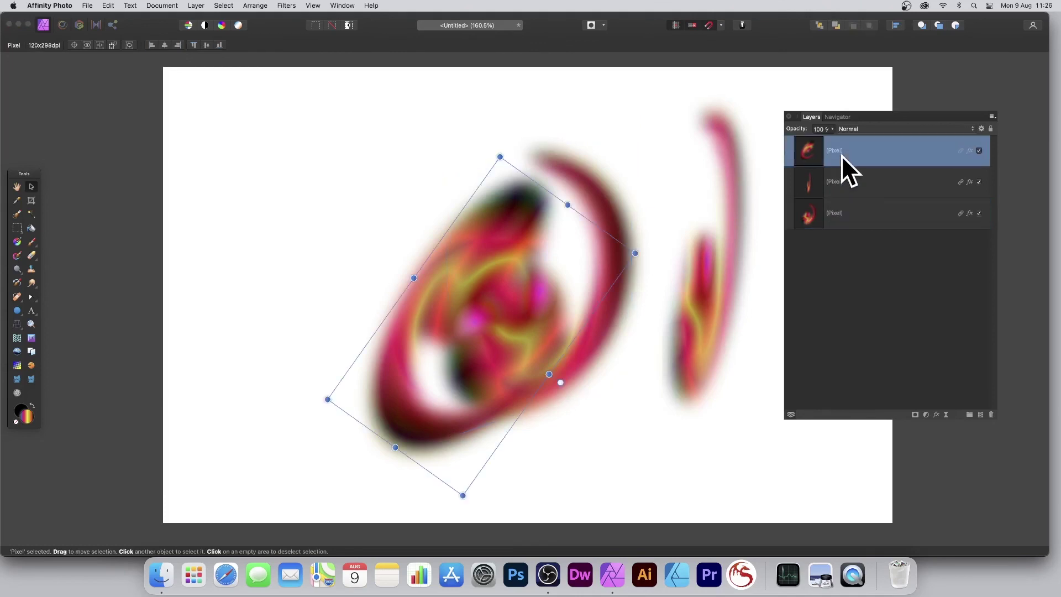
pyautogui.keyDown('shift'); pyautogui.click(838, 210); pyautogui.keyUp('shift')
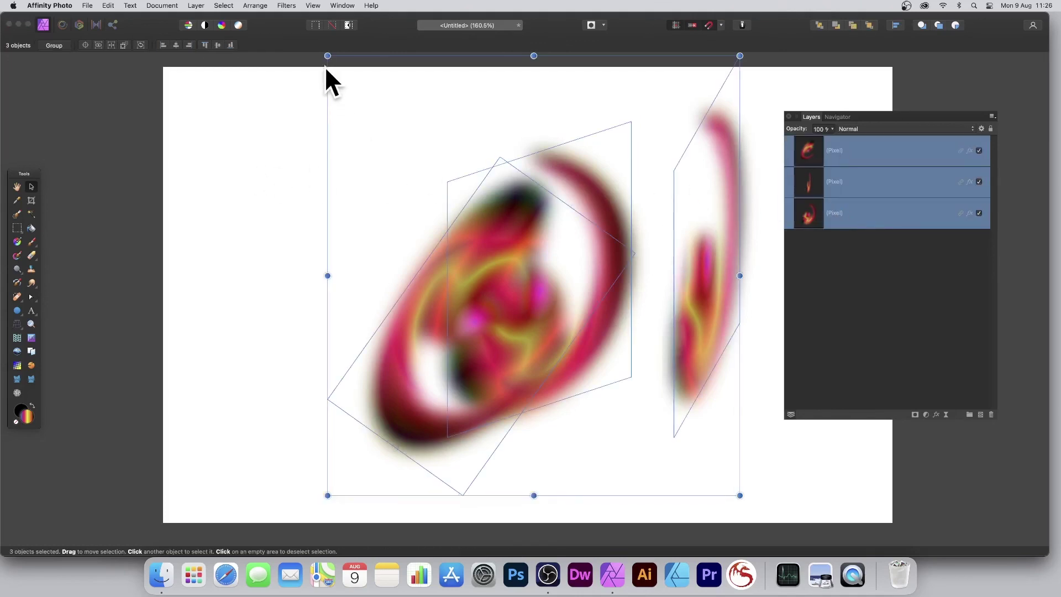
pyautogui.moveTo(328, 56); pyautogui.dragTo(353, 92)
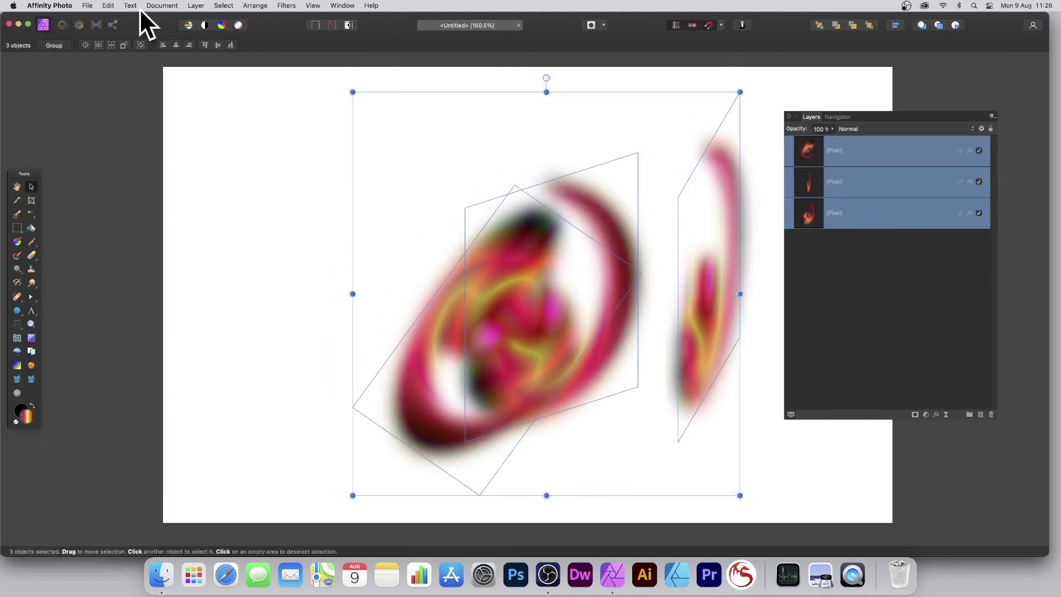
# - Open the layer commands for the three selected pixel layers
pyautogui.click(192, 7)
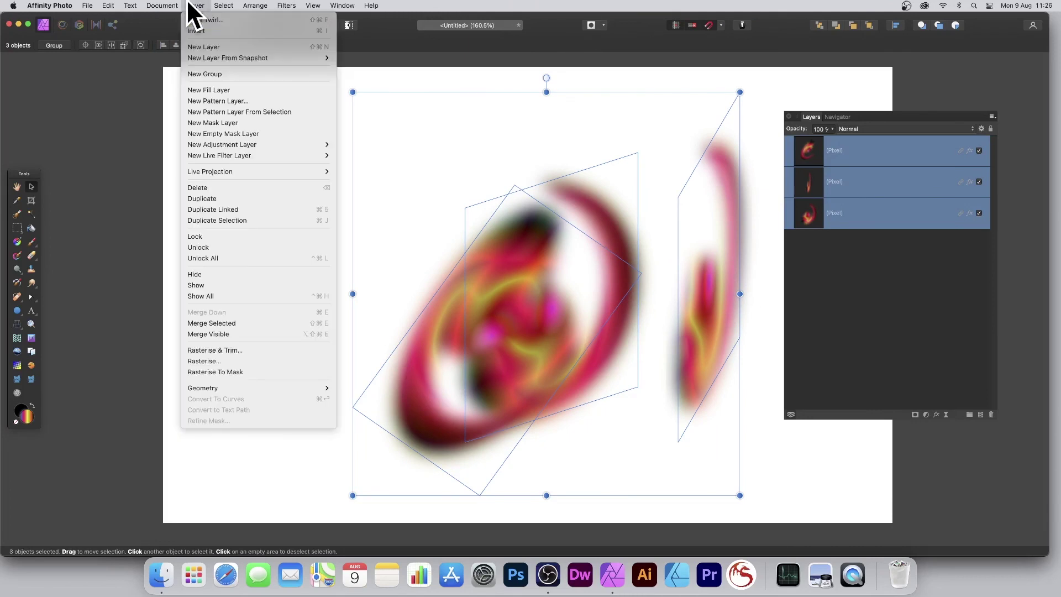